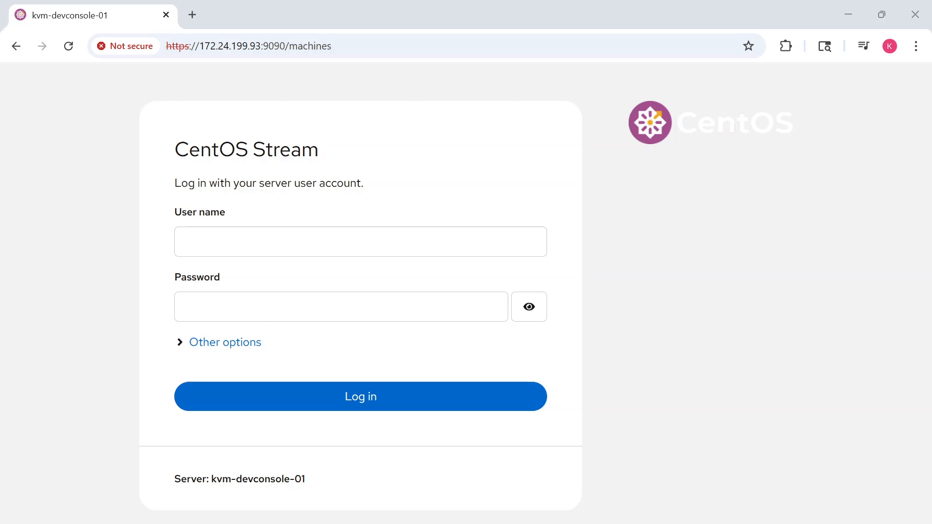
Log in to the server as root with the account password and dismiss the browser's password warning
left_click(239, 241)
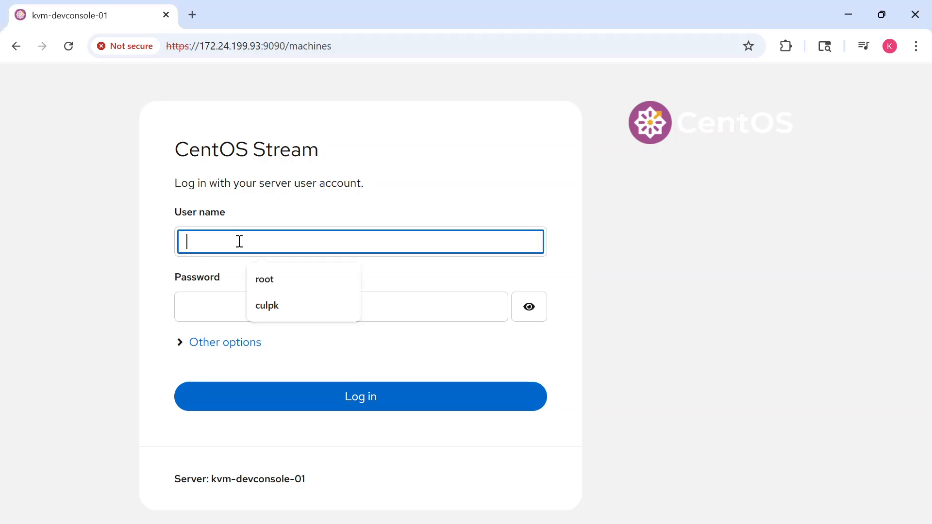
type("root")
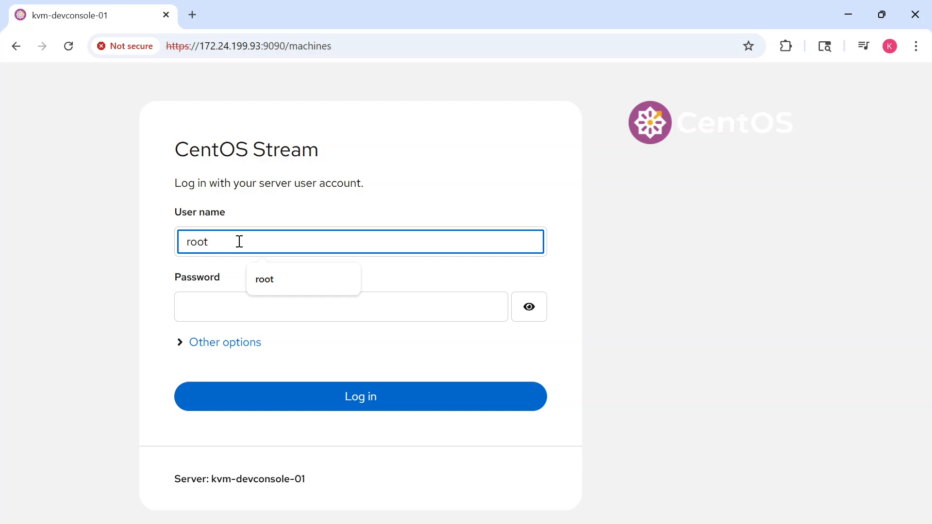
left_click(193, 307)
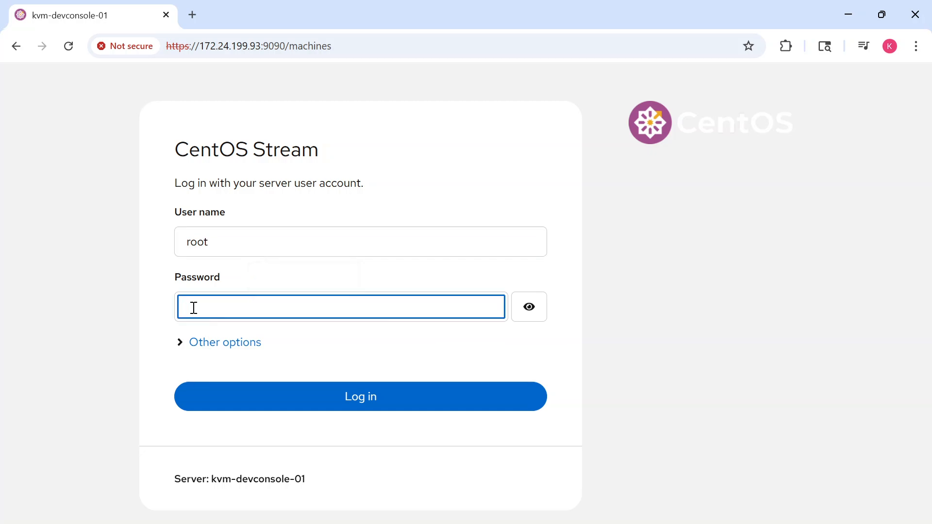
type("••••••")
left_click(360, 395)
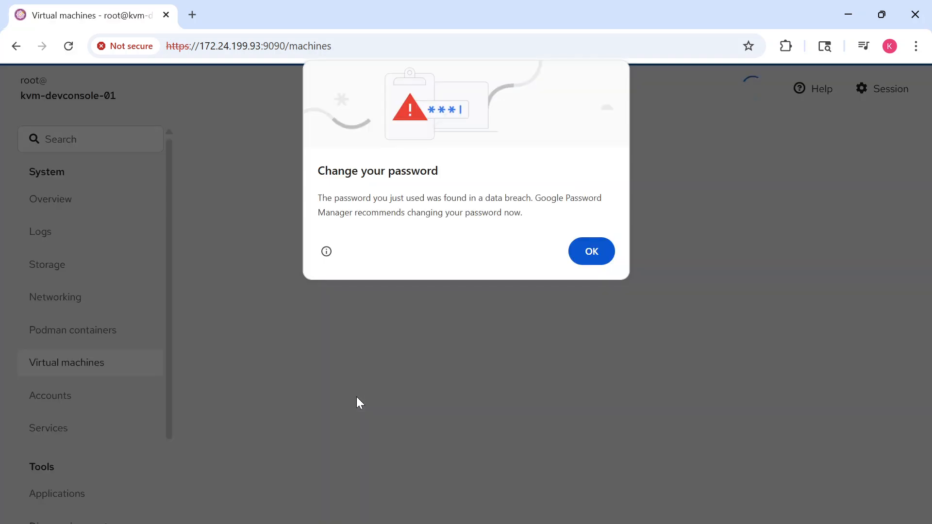
left_click(587, 252)
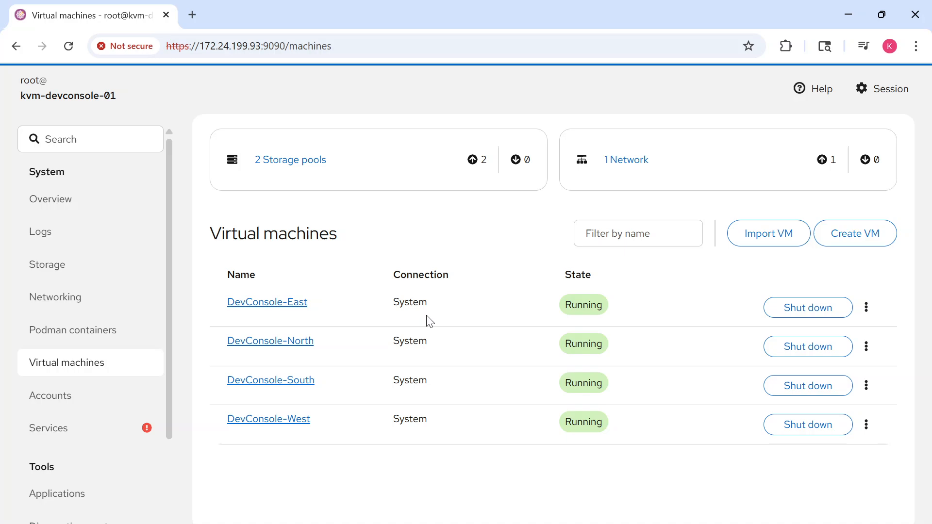
Examine the host's storage page, the details of both virtual machine storage pools, and the ISO volumes in OS-Repo
left_click(36, 266)
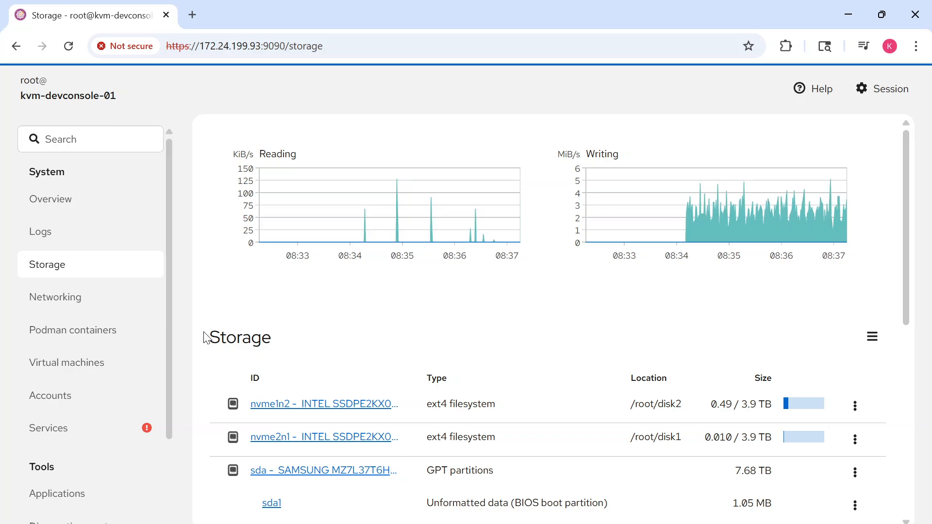
left_click(75, 364)
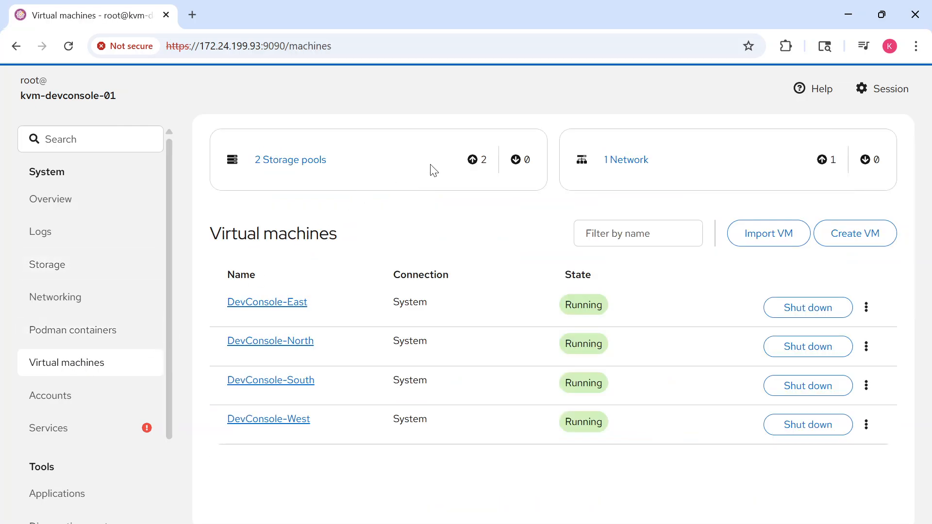
left_click(308, 162)
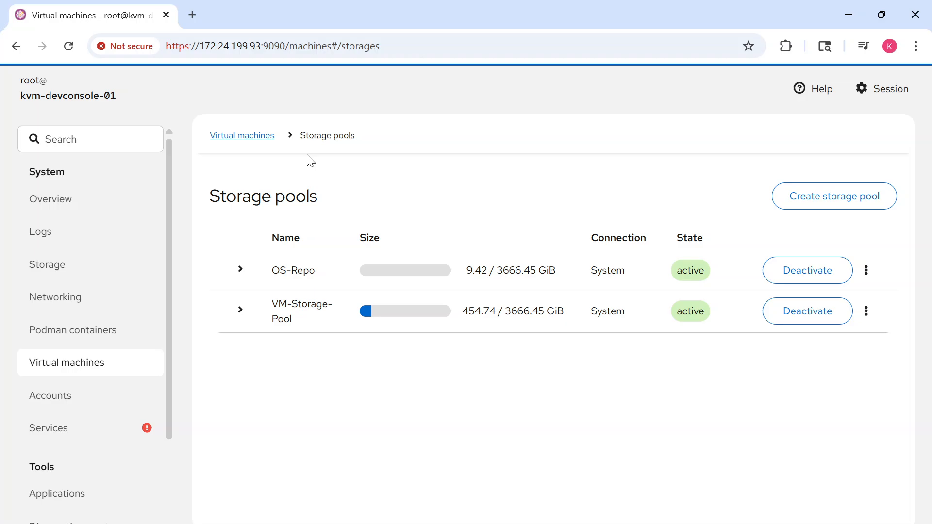
left_click(240, 274)
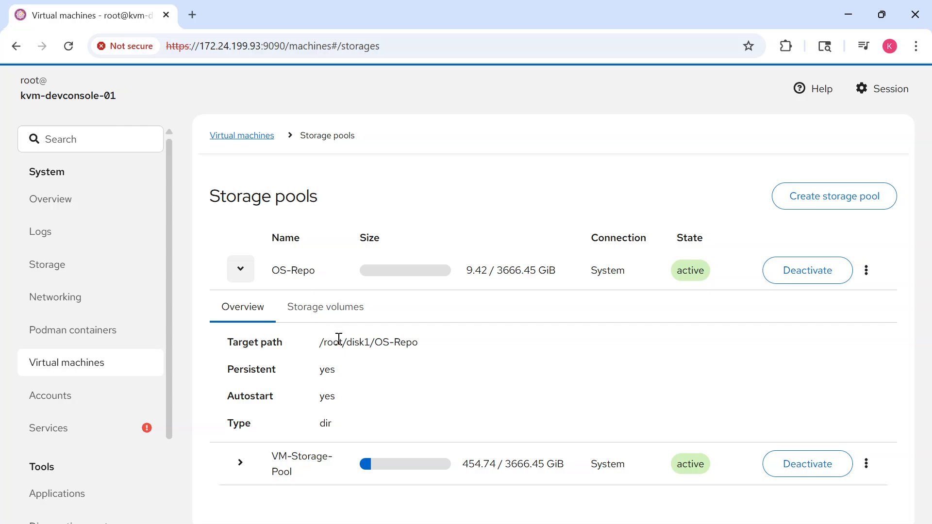
left_click(240, 464)
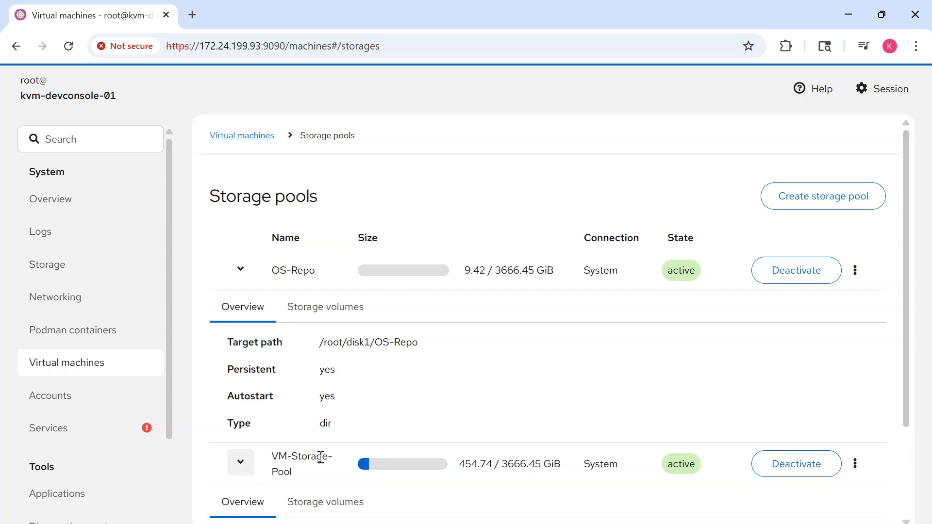
scroll(321, 458, "down", 3)
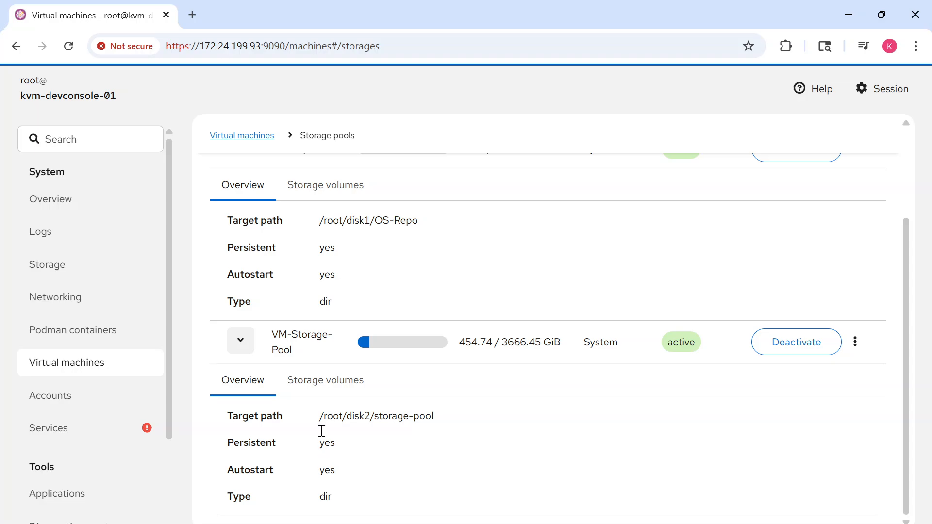
left_click(332, 191)
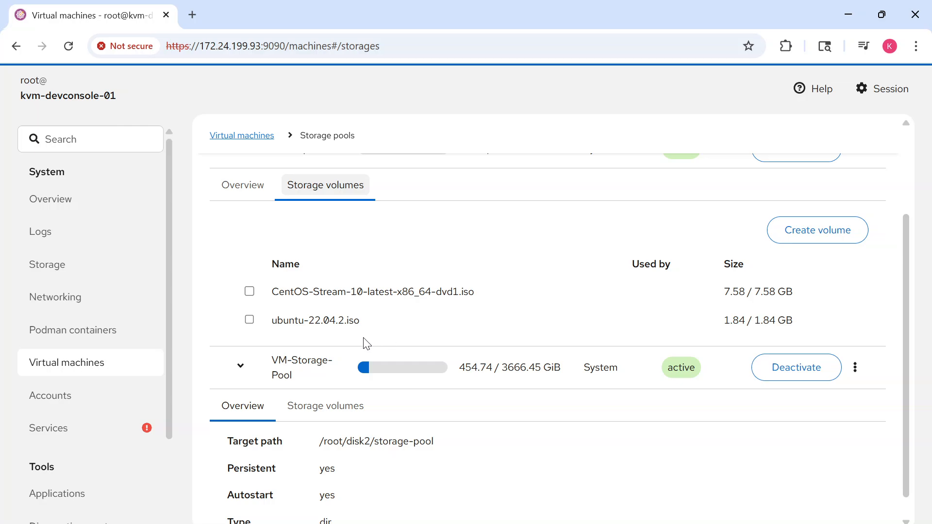
left_click_drag(359, 322, 271, 320)
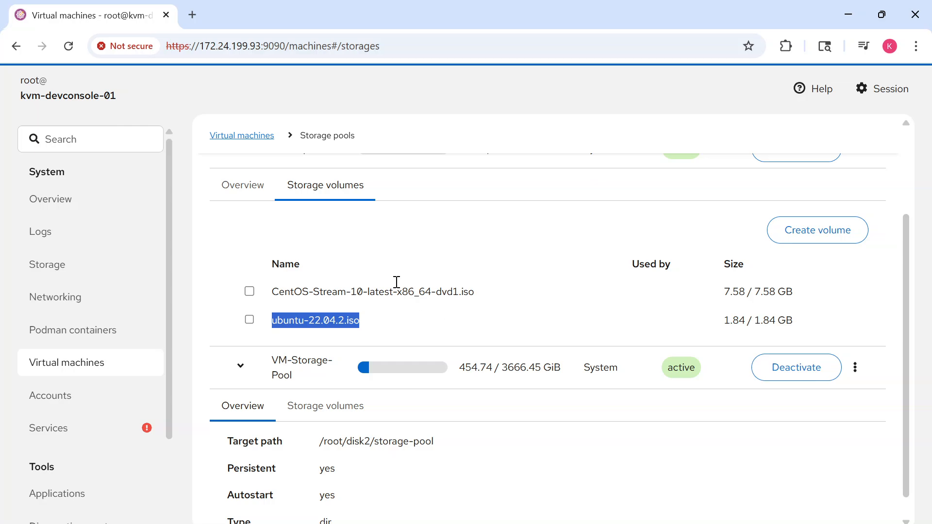
Reopen the storage pools overview and examine the volumes in VM-Storage-Pool and their sizes
left_click(252, 136)
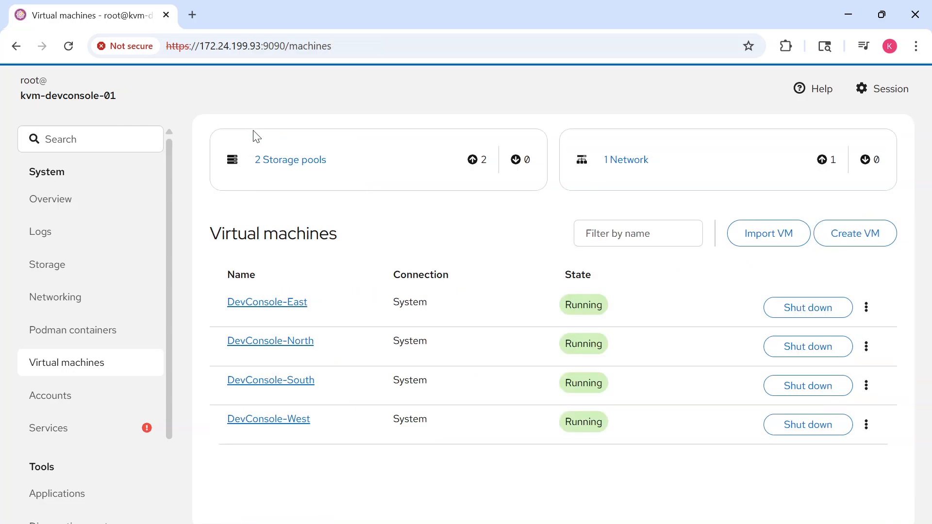
left_click(304, 166)
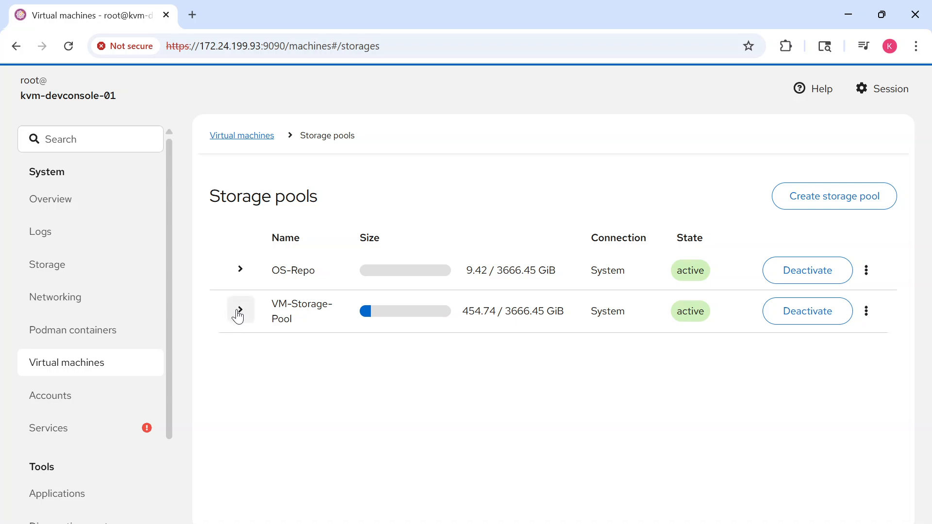
left_click(240, 310)
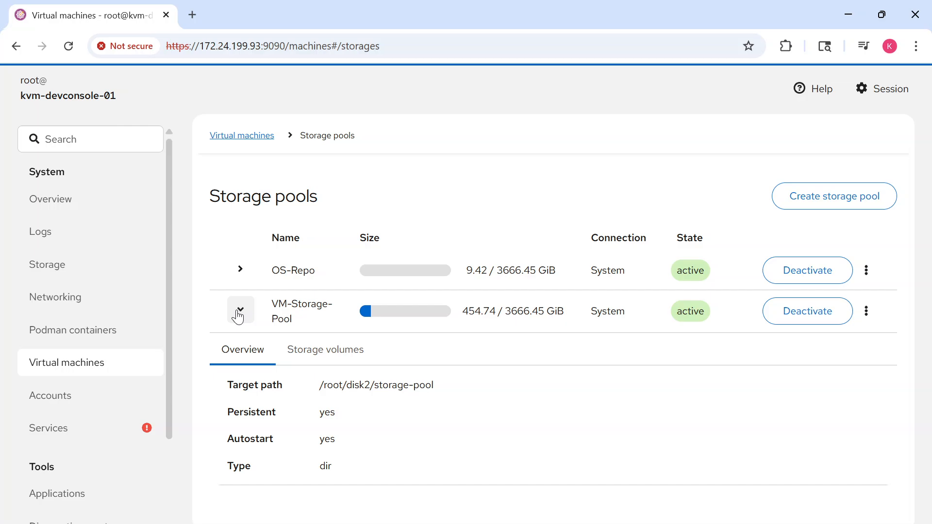
left_click(326, 349)
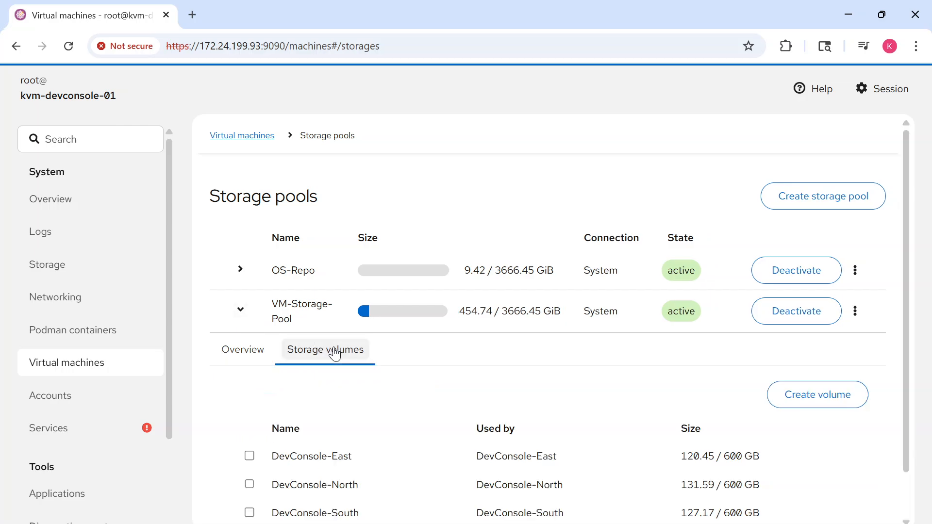
scroll(349, 395, "down", 1)
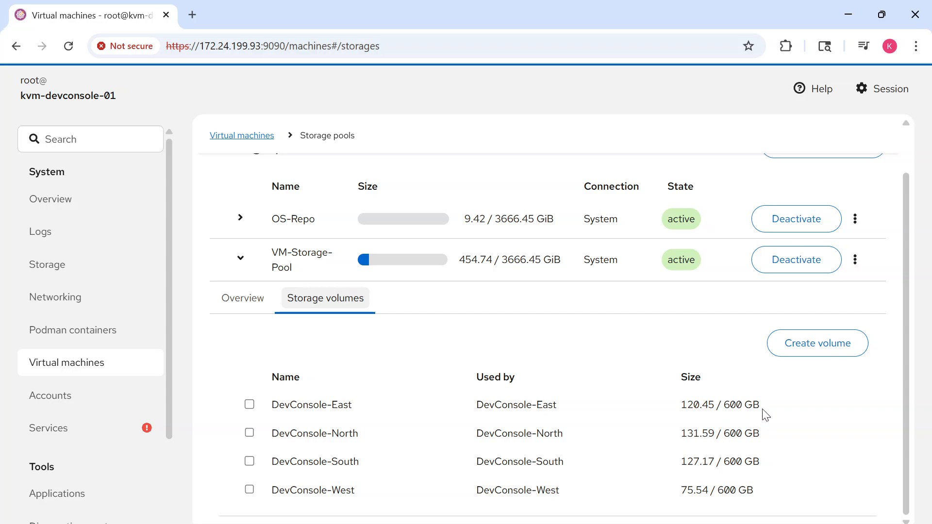
left_click_drag(764, 411, 722, 414)
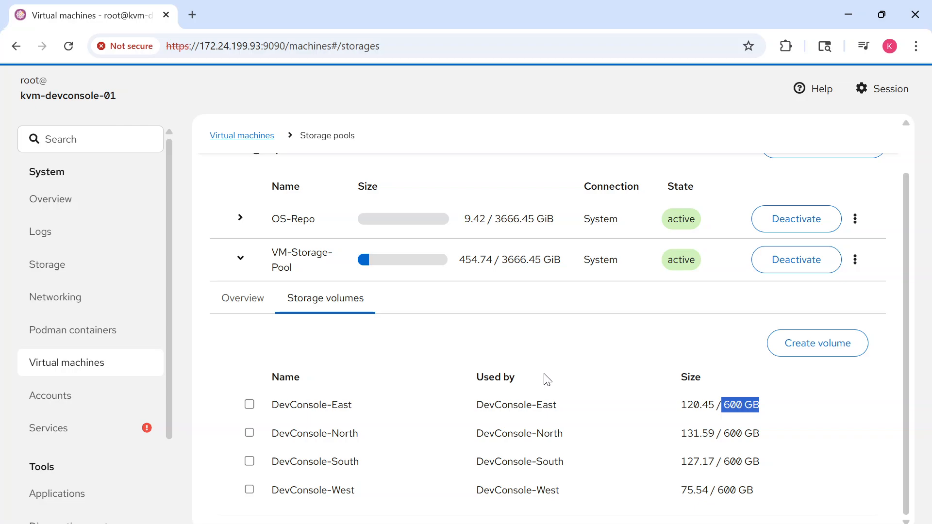
Create a 600 GiB qcow2 storage volume named devConsole-North-America in VM-Storage-Pool
left_click(809, 343)
left_click(493, 179)
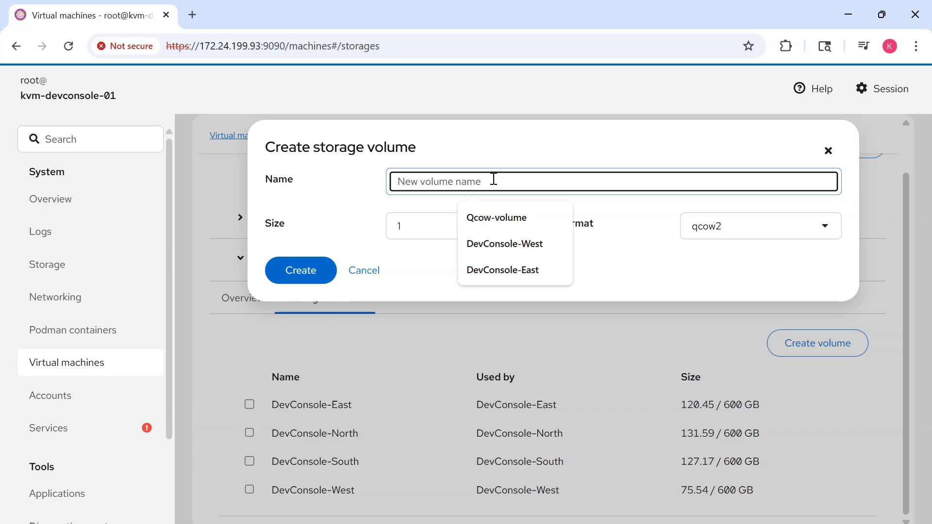
type("d")
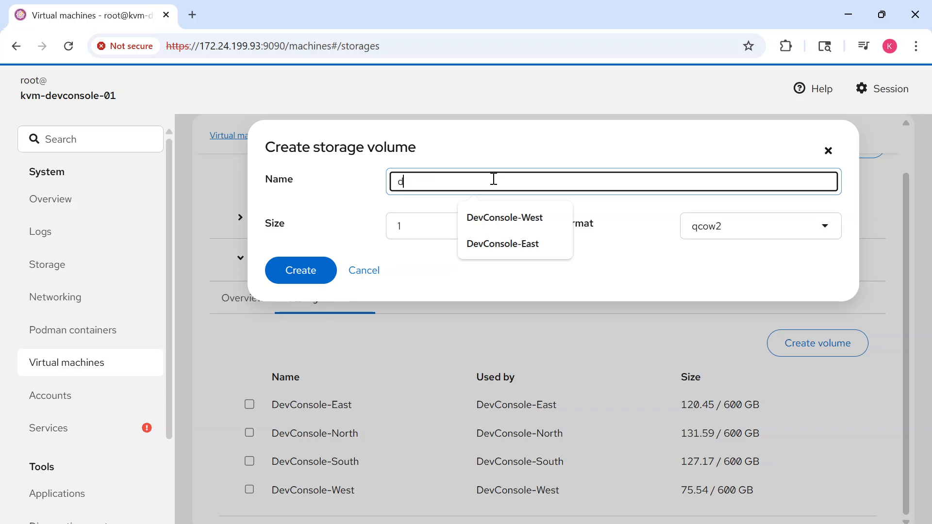
type("evConsole-North")
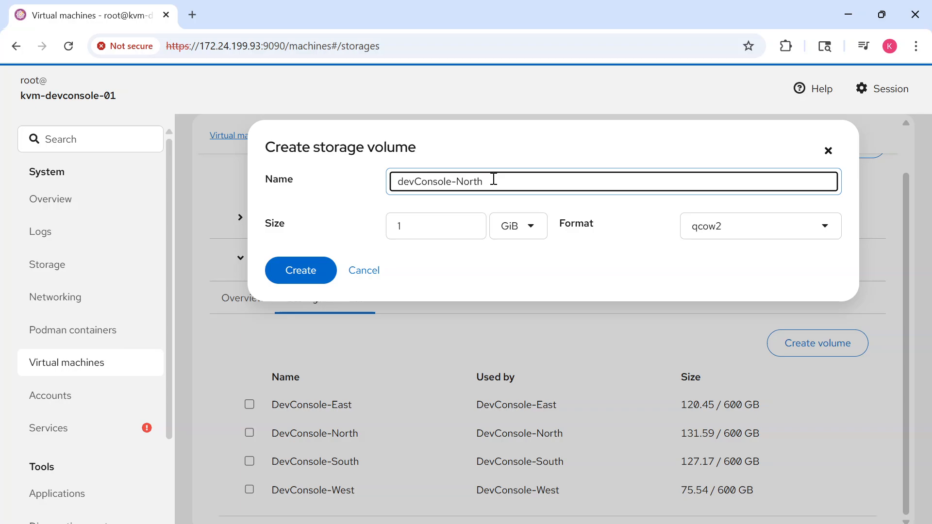
type("-America")
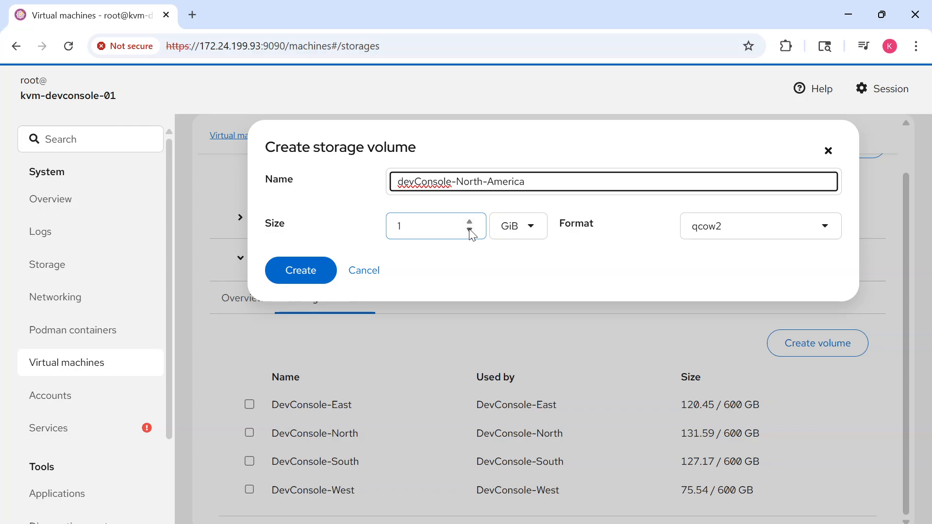
left_click(421, 224)
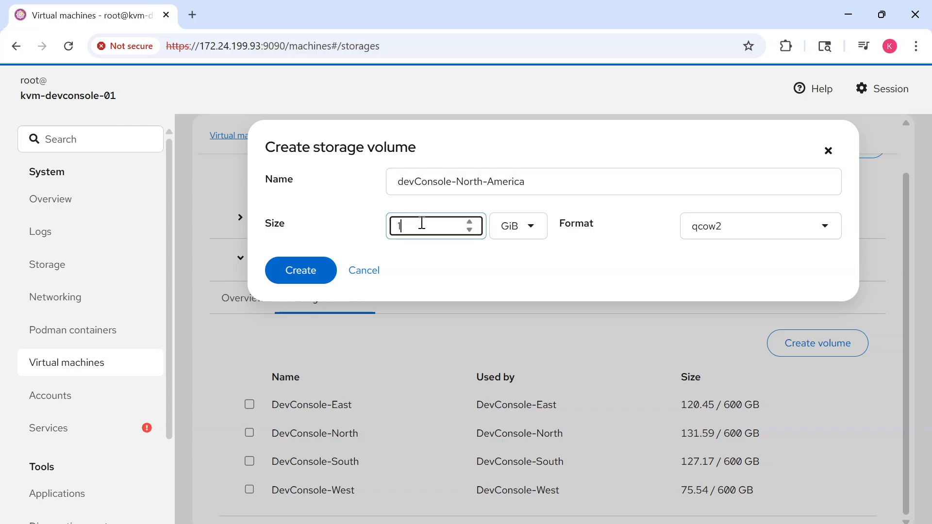
key("BackSpace")
type("600")
left_click(313, 276)
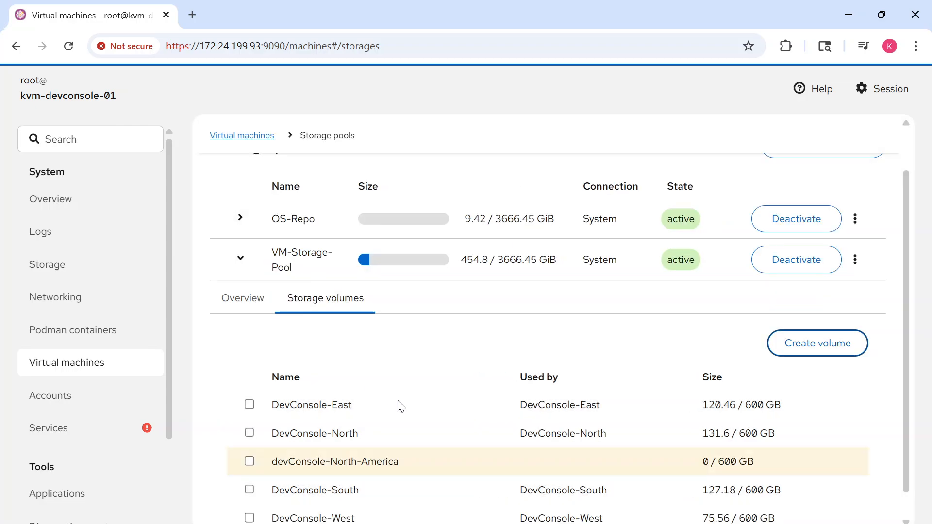
scroll(399, 406, "down", 1)
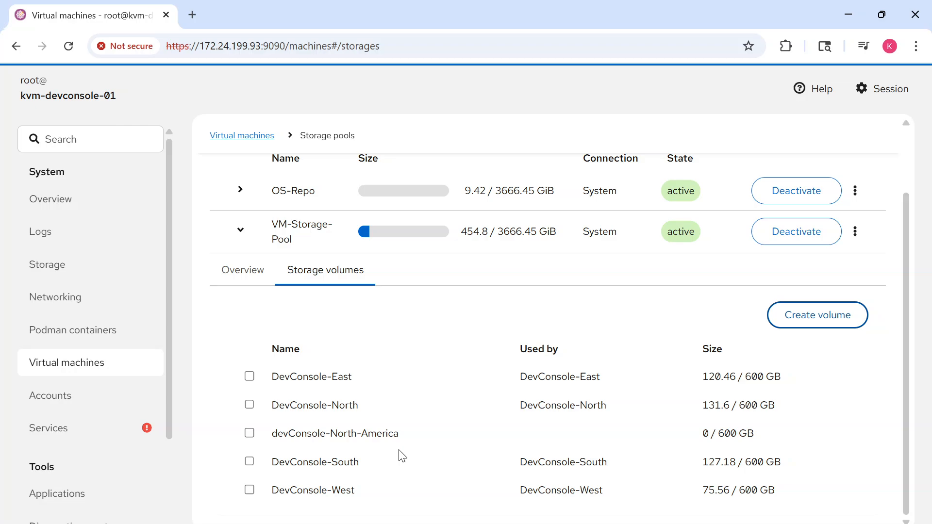
Examine the host's network interfaces and the options for adding a bridge, leaving the form without adding one
left_click(65, 306)
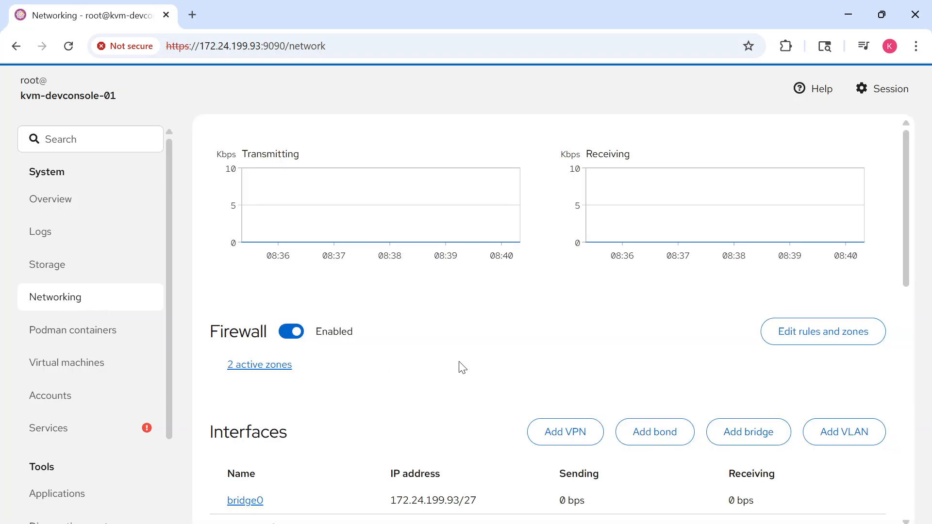
scroll(459, 368, "down", 3)
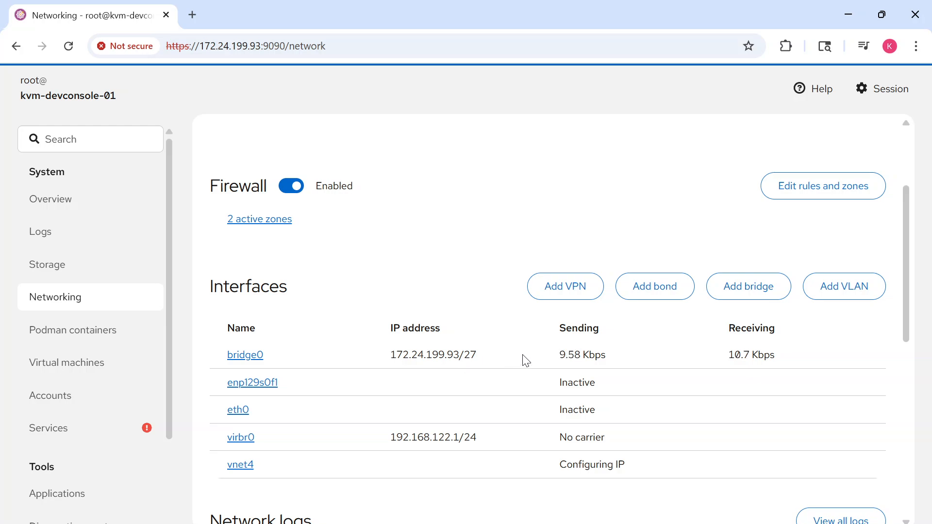
left_click(758, 289)
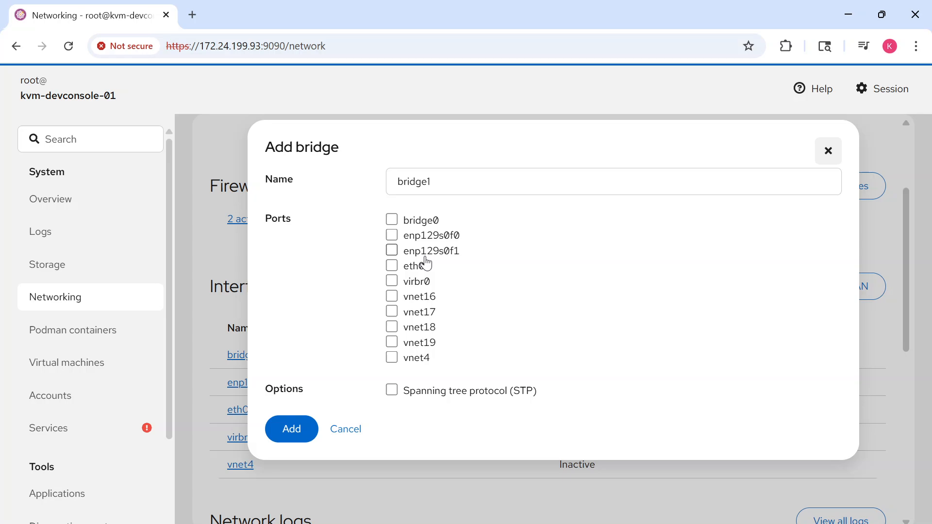
left_click(828, 151)
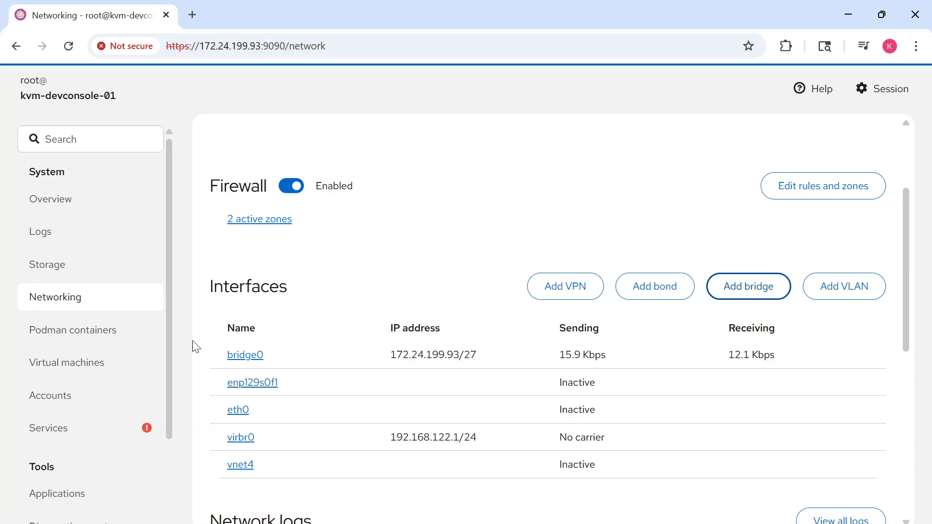
left_click(42, 300)
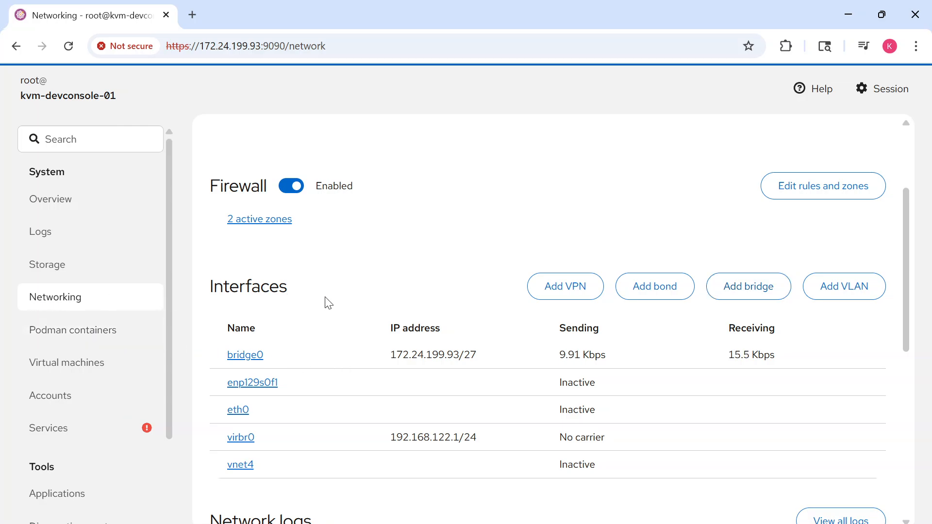
Examine the bridge0 interface's details and the options for adding a VLAN, leaving the form without adding one
left_click(255, 354)
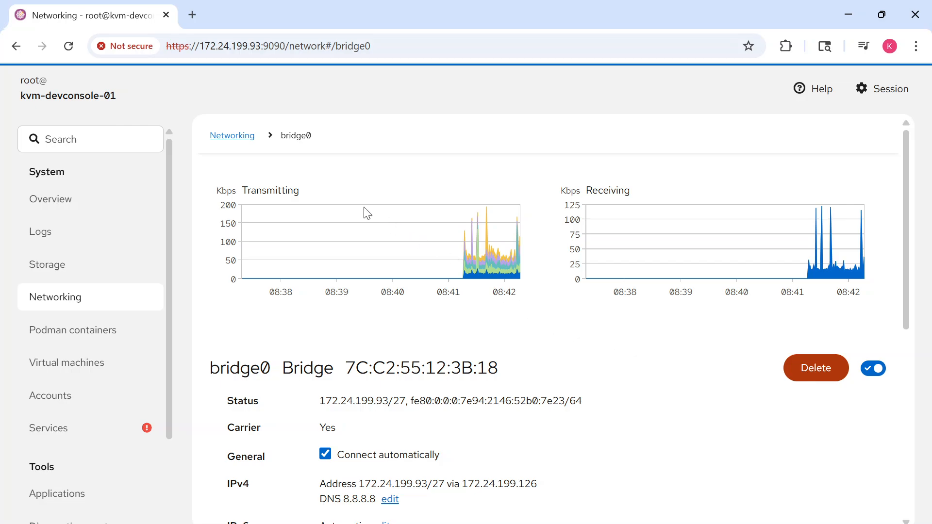
left_click(244, 138)
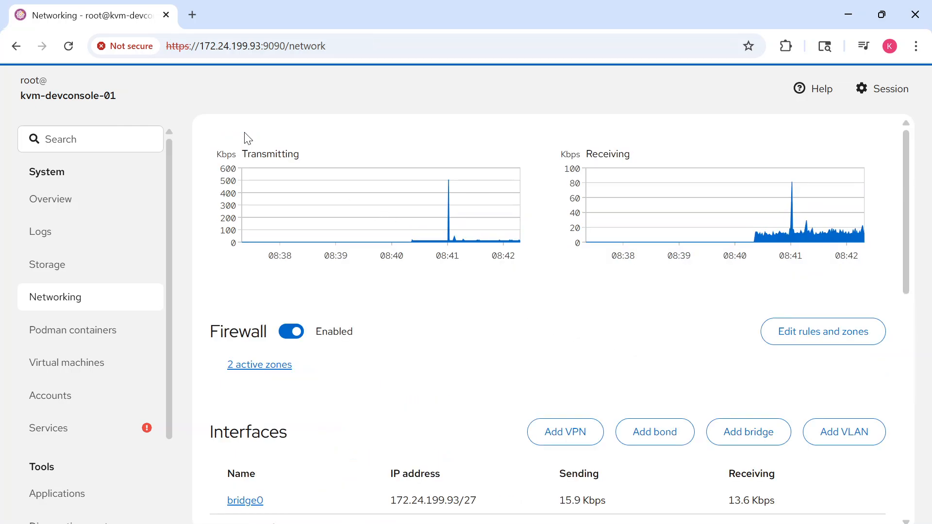
scroll(411, 376, "down", 3)
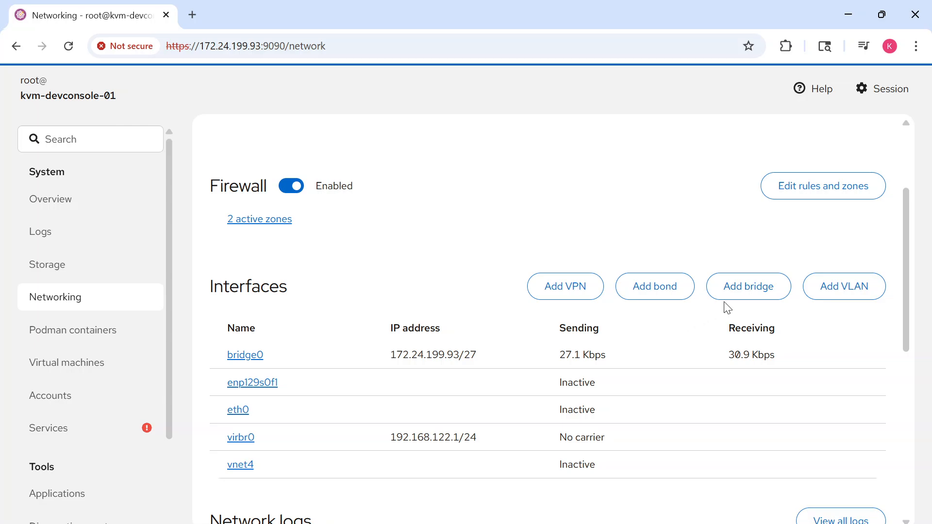
left_click(839, 292)
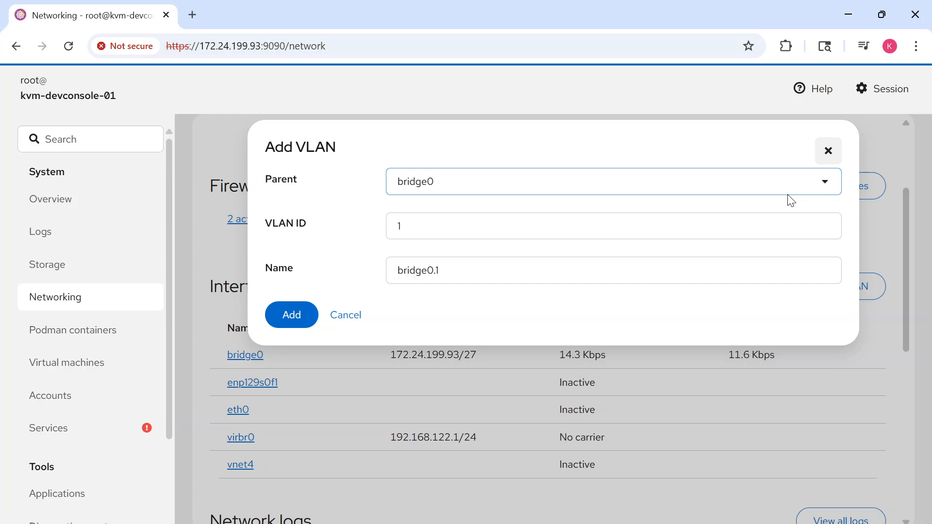
left_click(824, 152)
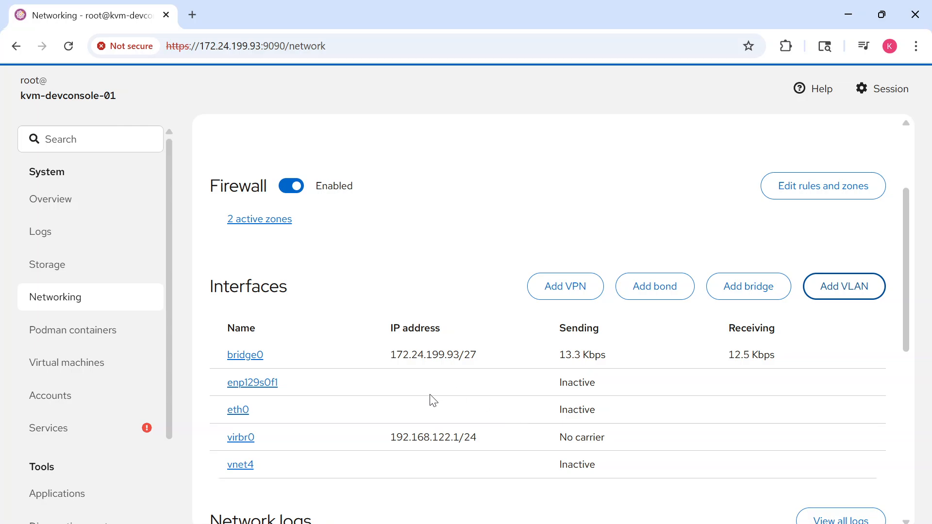
Start creating a new virtual machine from the virtual machines overview and name it devConsole-North-America
left_click(124, 361)
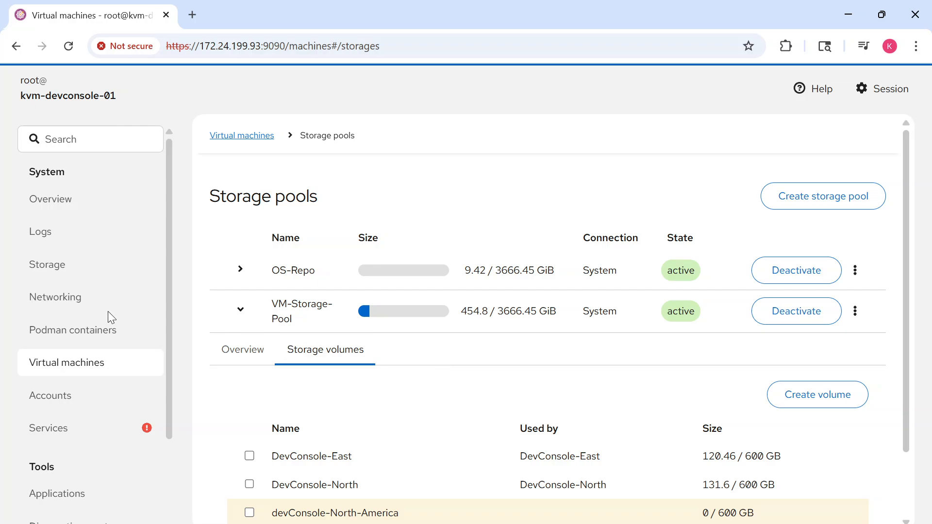
left_click(258, 141)
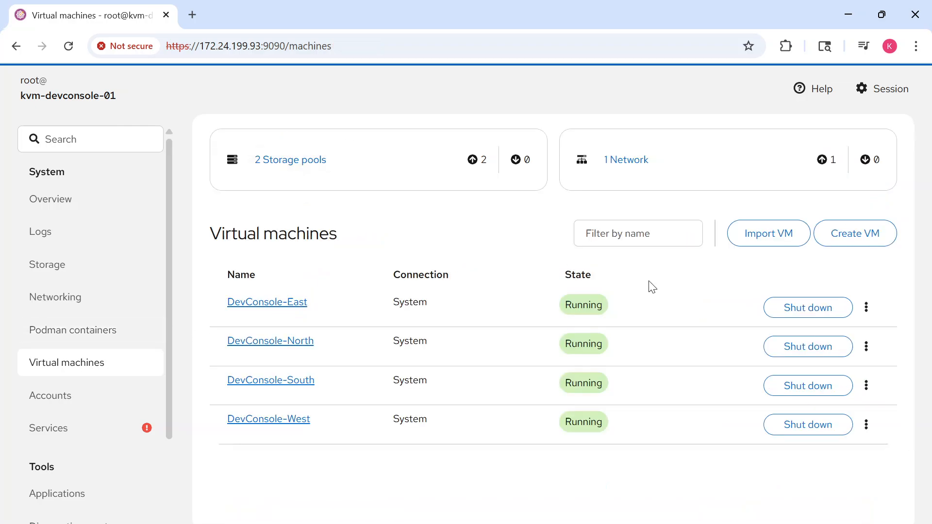
left_click(852, 241)
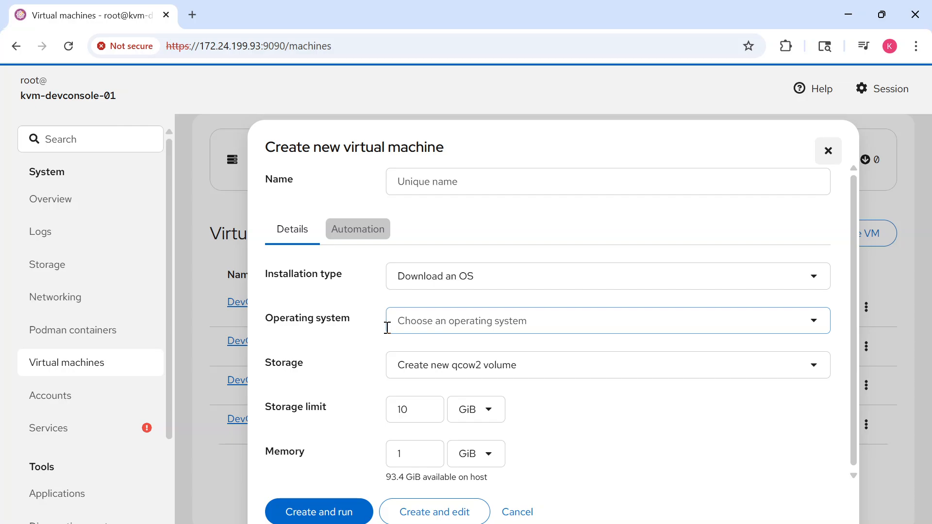
left_click(471, 184)
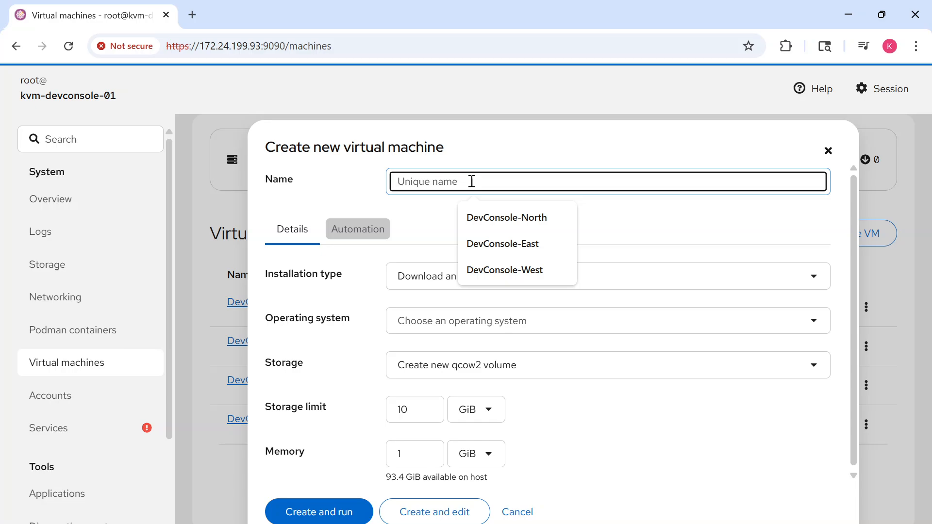
type("fr")
key("BackSpace")
key("BackSpace")
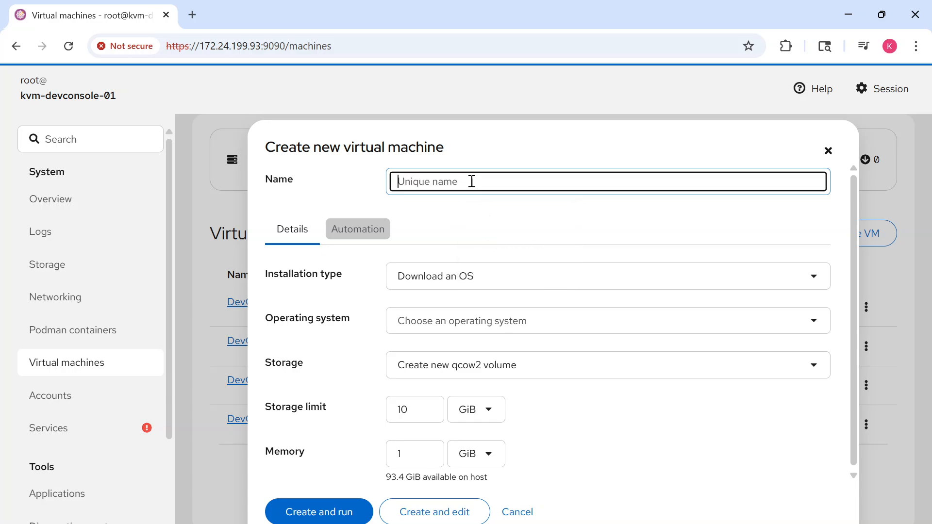
type("dev")
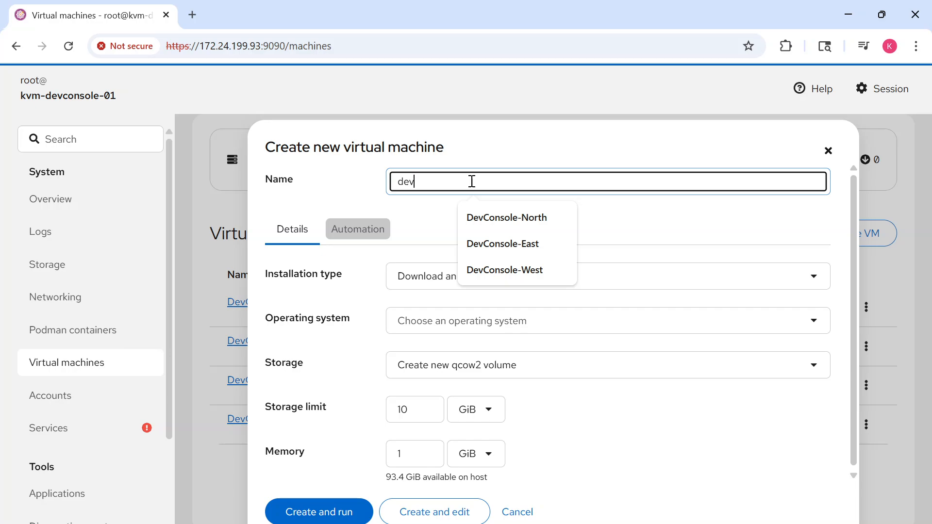
type("Console=")
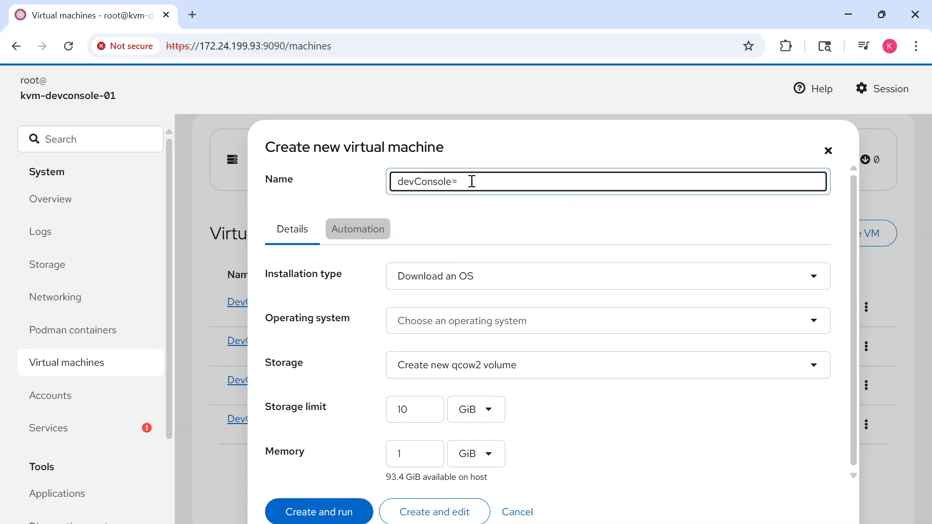
key("BackSpace")
type("-Nor")
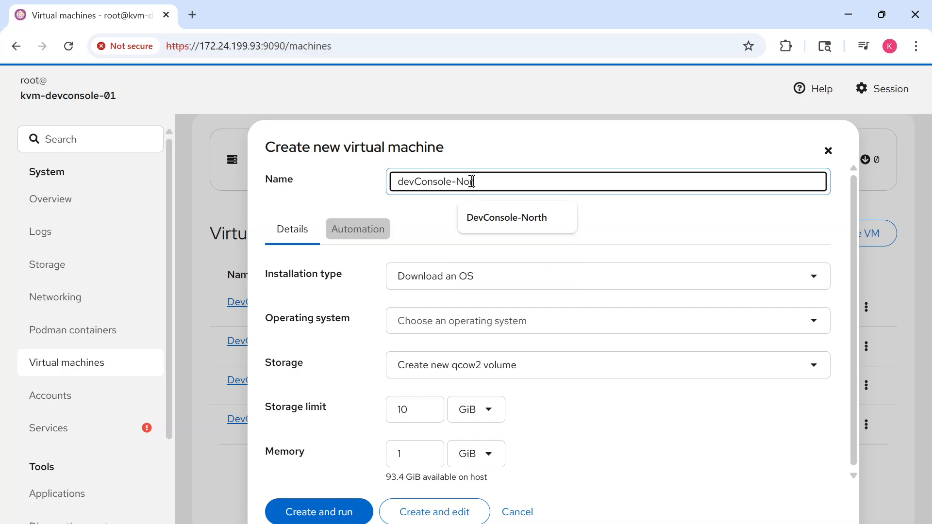
type("th-A")
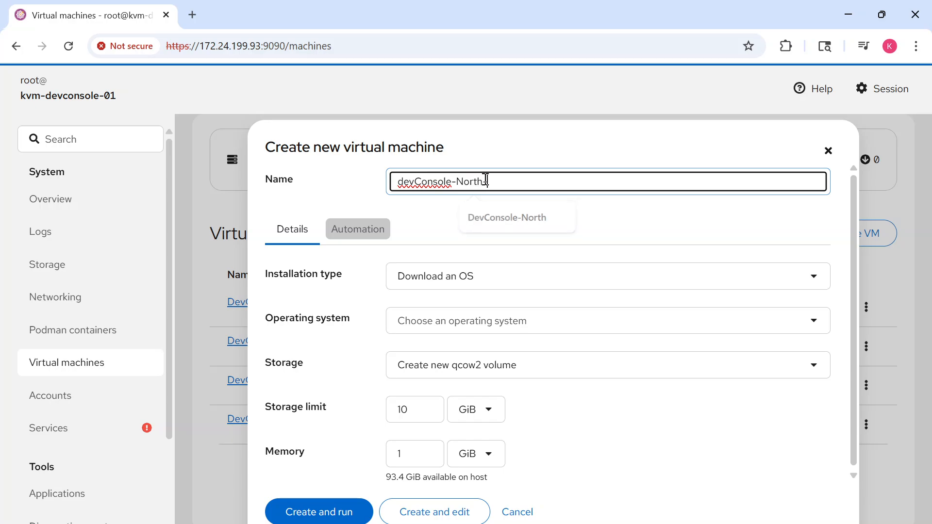
type("merica")
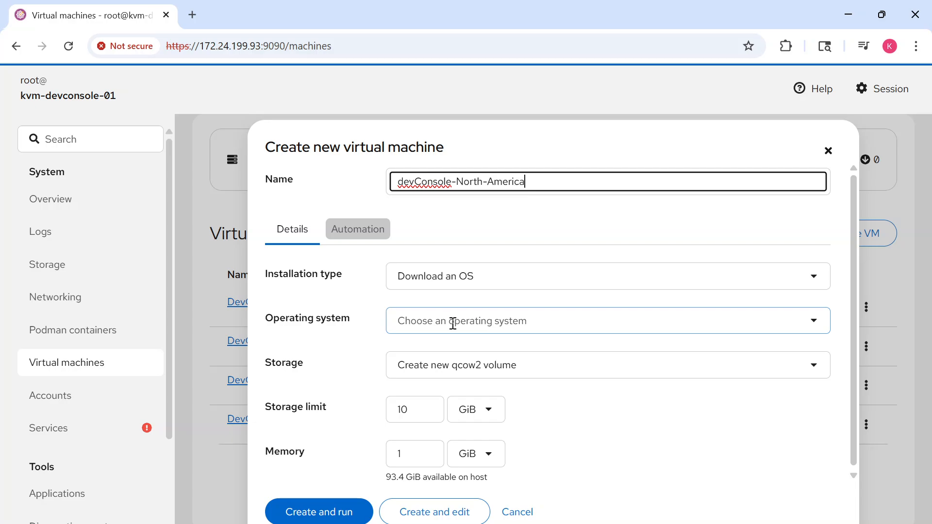
Set the installation type to Local install media with /root/disk1/OS-Repo/ubuntu-22.04.2.iso as the installation source
left_click(571, 282)
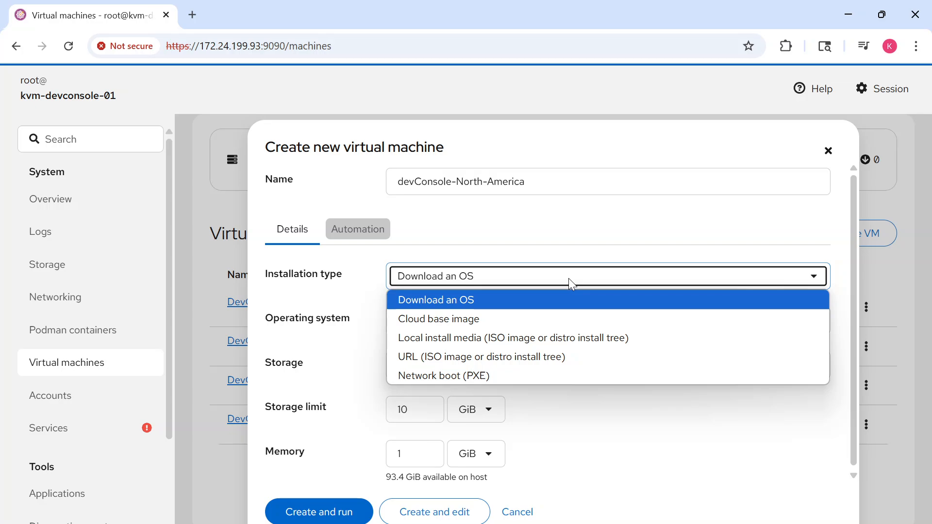
left_click(519, 340)
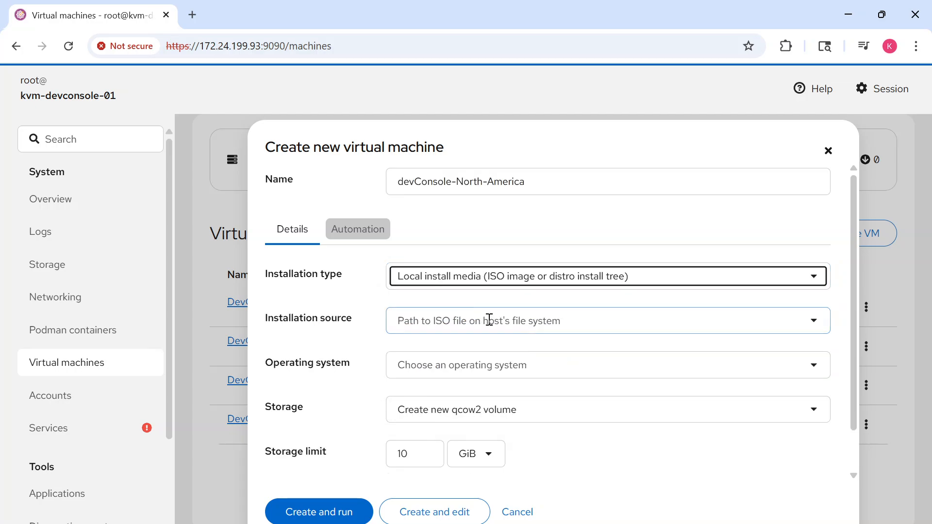
left_click(419, 322)
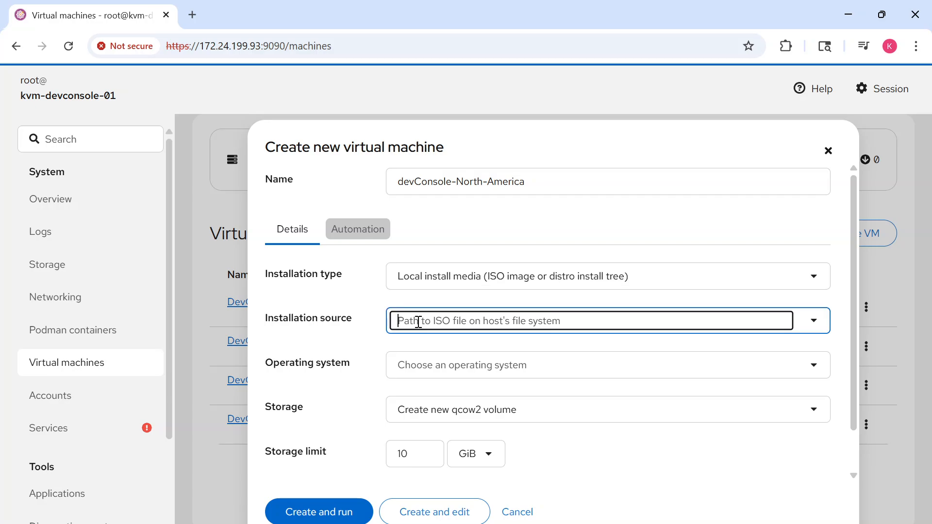
type("/rpp")
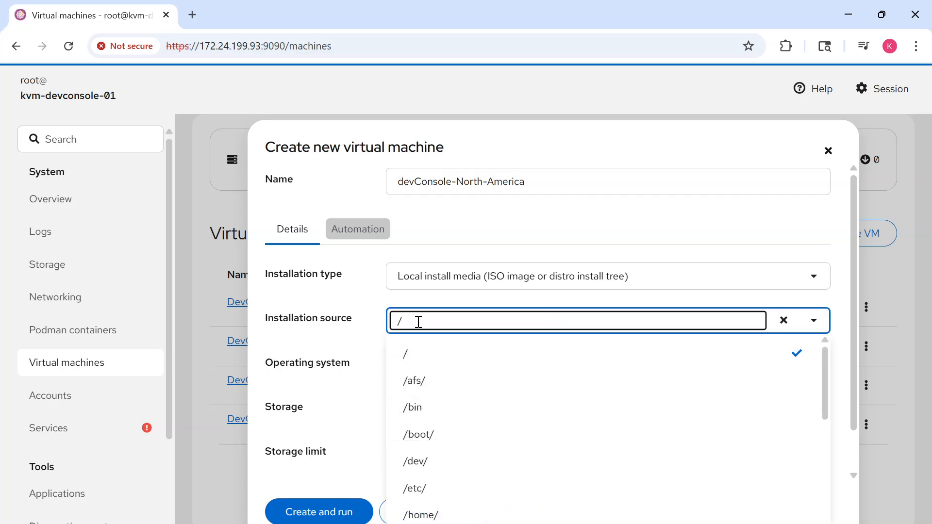
key("BackSpace")
key("BackSpace")
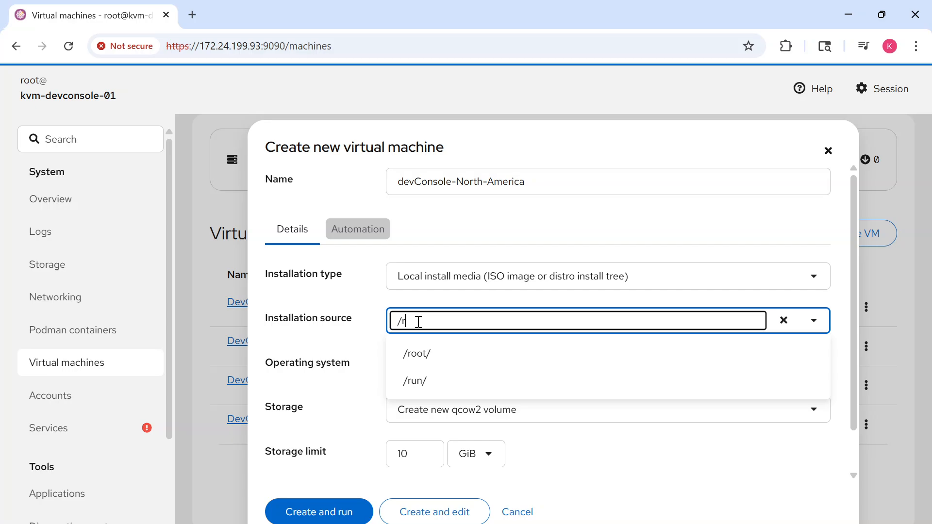
type("oot/disk")
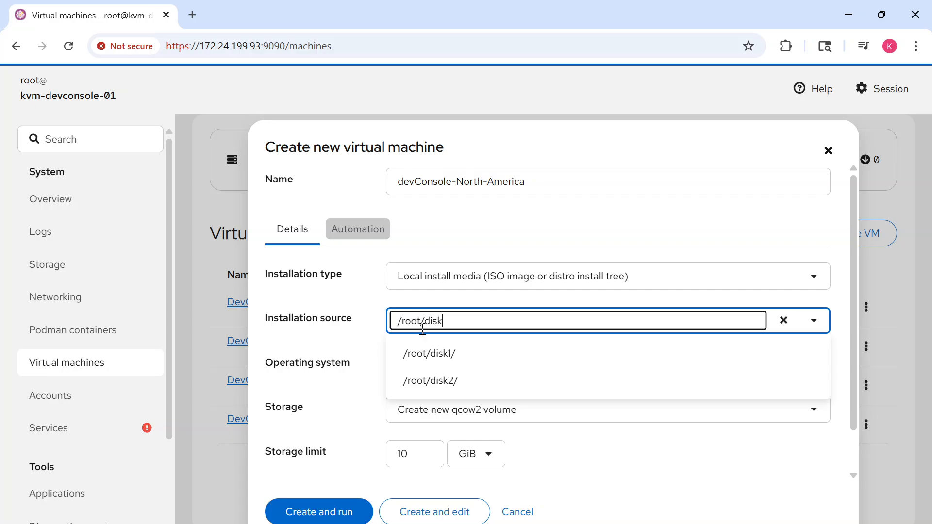
left_click(429, 353)
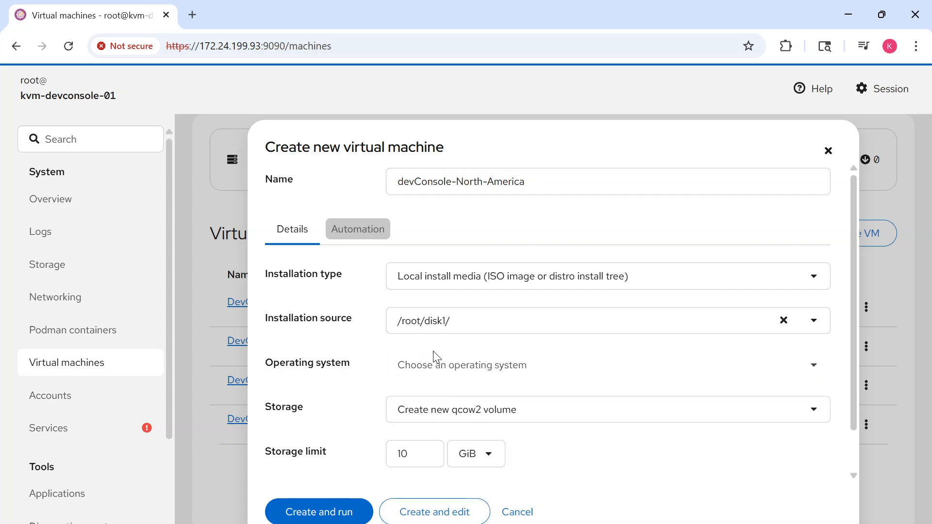
left_click(463, 321)
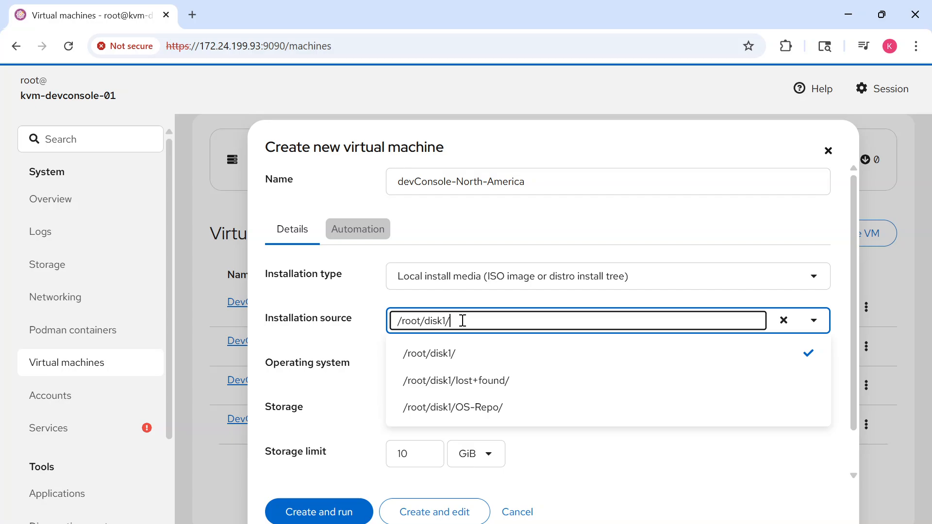
left_click(465, 408)
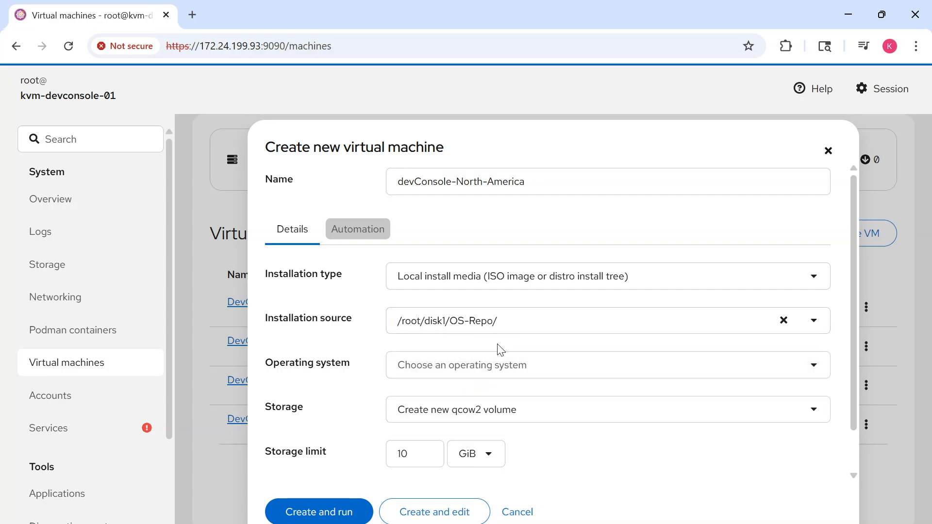
left_click(504, 320)
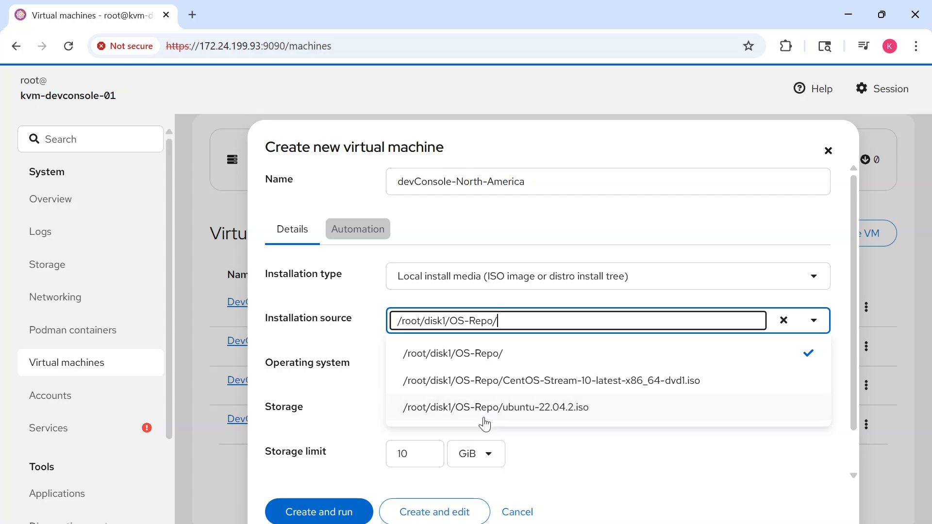
left_click(483, 412)
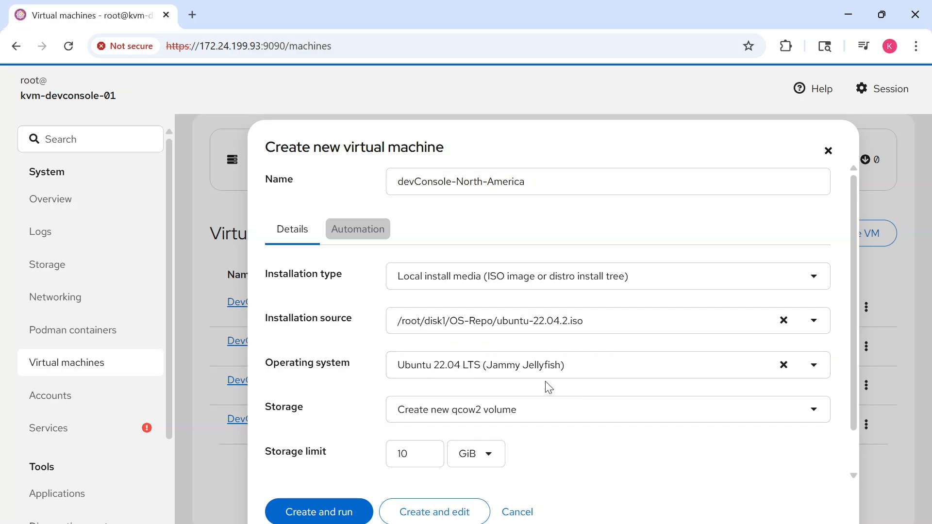
Assign the devConsole-North-America volume from VM-Storage-Pool as the new virtual machine's storage
scroll(544, 386, "down", 1)
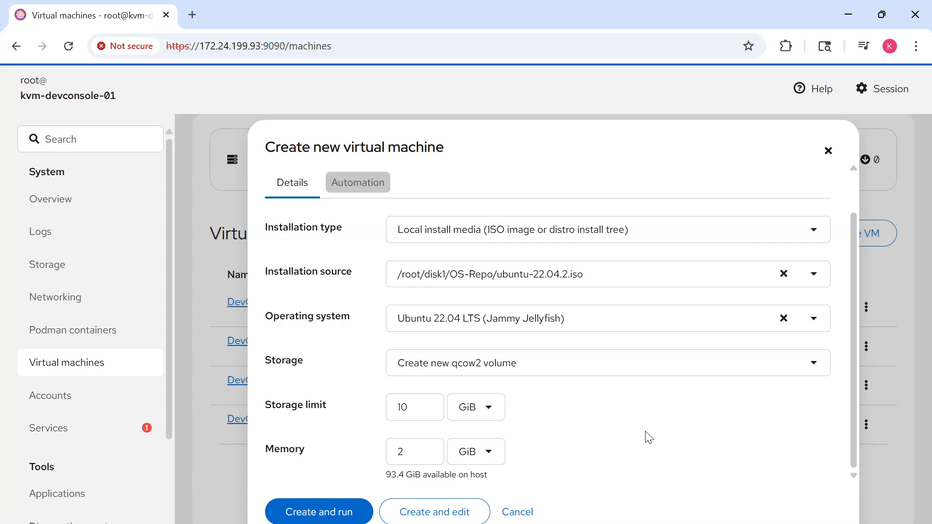
left_click(815, 367)
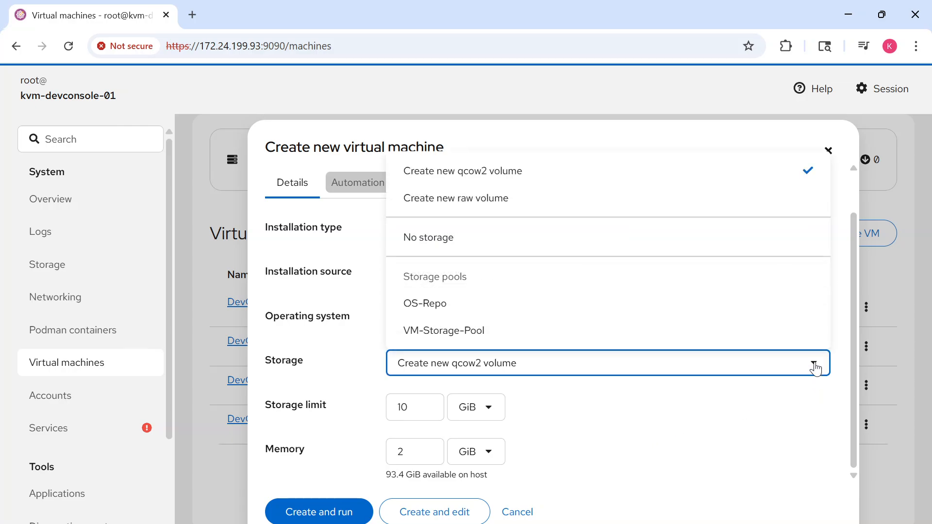
left_click(444, 331)
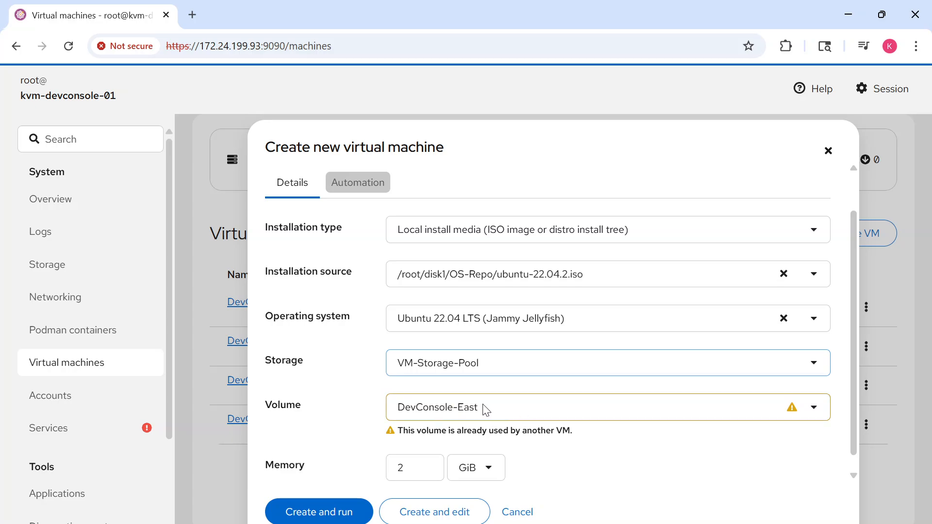
left_click(816, 409)
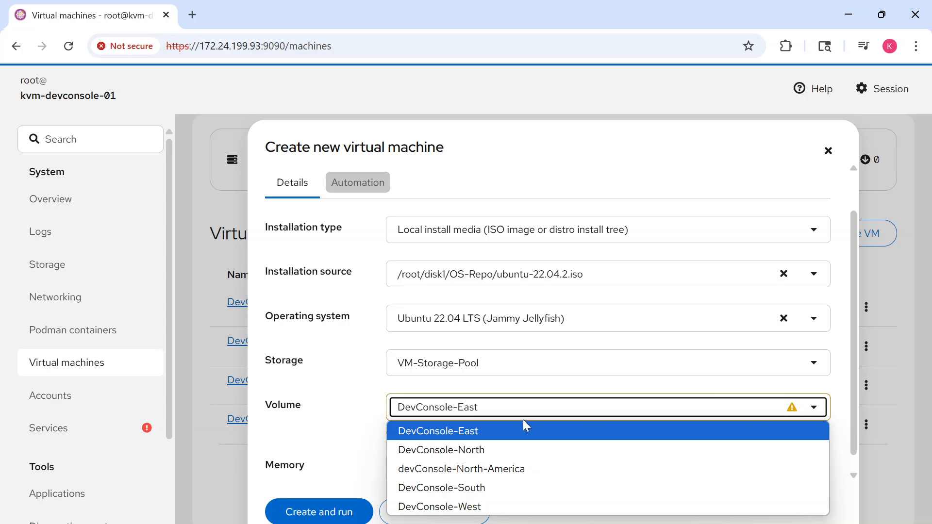
left_click(478, 468)
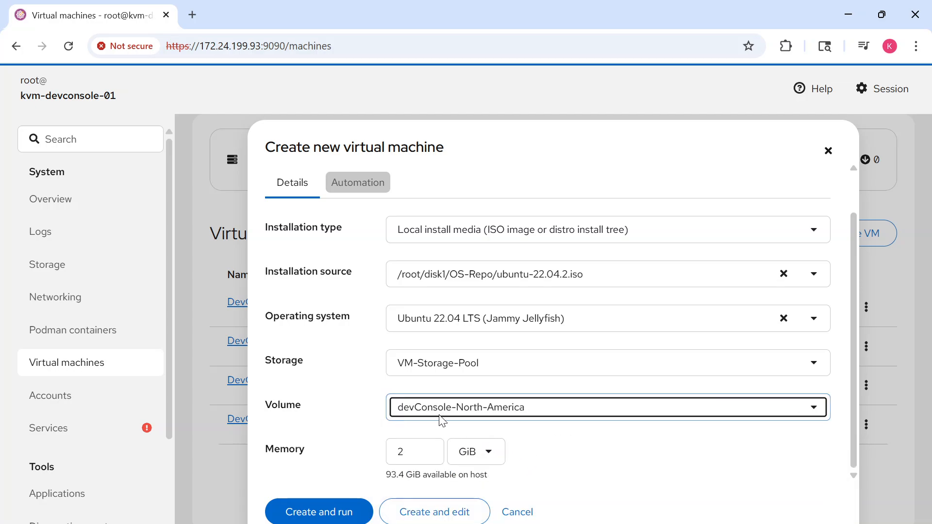
Set the virtual machine's memory to 64000 MiB, and create and run it
left_click(410, 448)
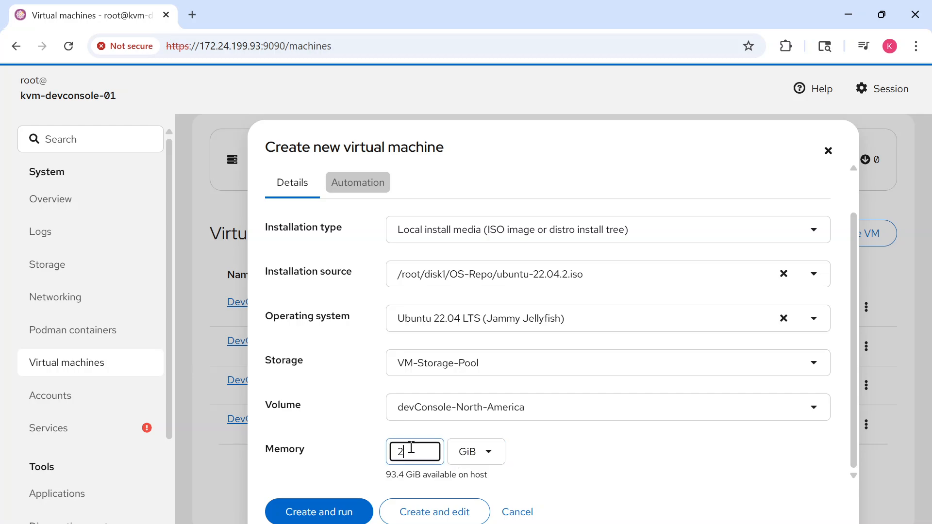
key("BackSpace")
type("0")
type("64000")
left_click(477, 459)
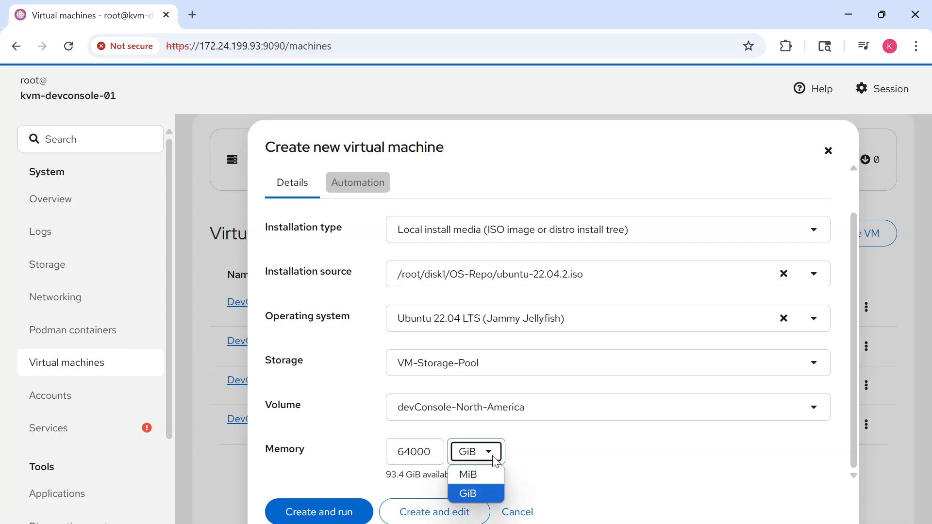
left_click(476, 471)
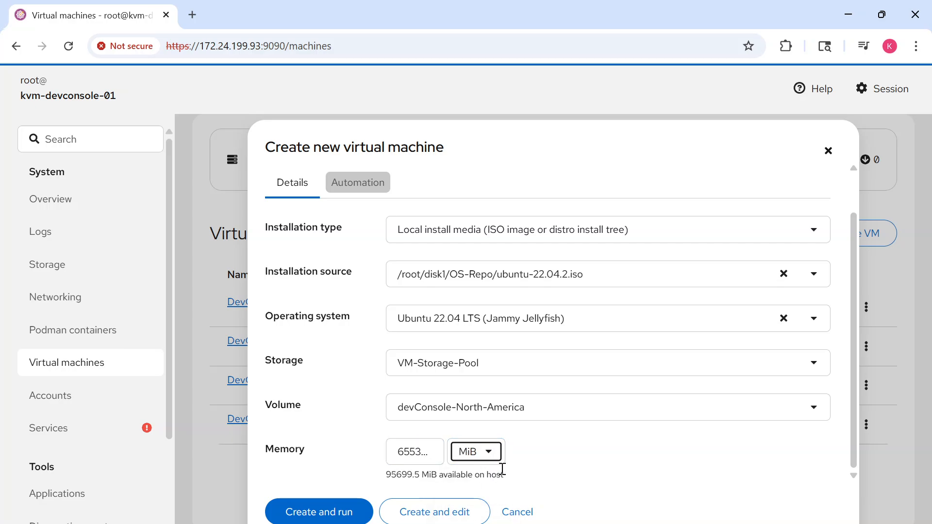
left_click(435, 453)
key("BackSpace")
key("BackSpace")
key("BackSpace")
key("BackSpace")
key("BackSpace")
key("BackSpace")
key("BackSpace")
key("BackSpace")
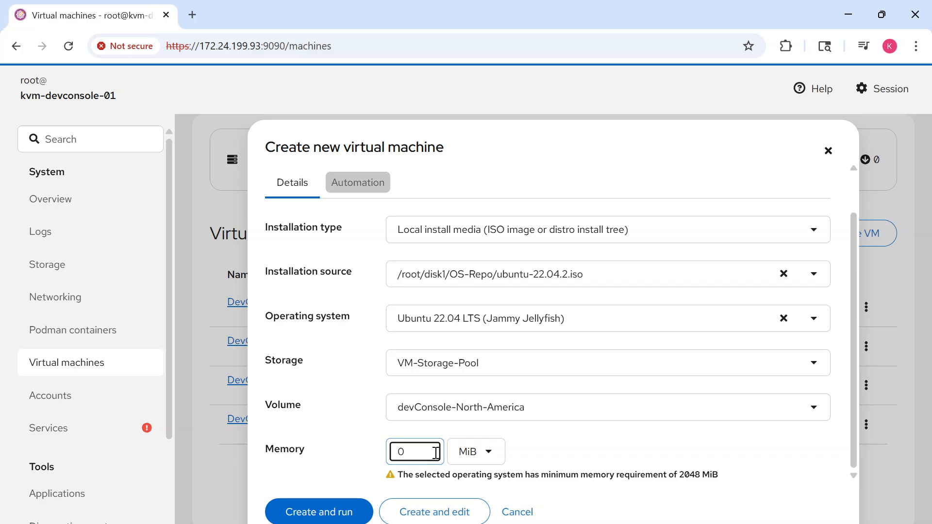
type("64000")
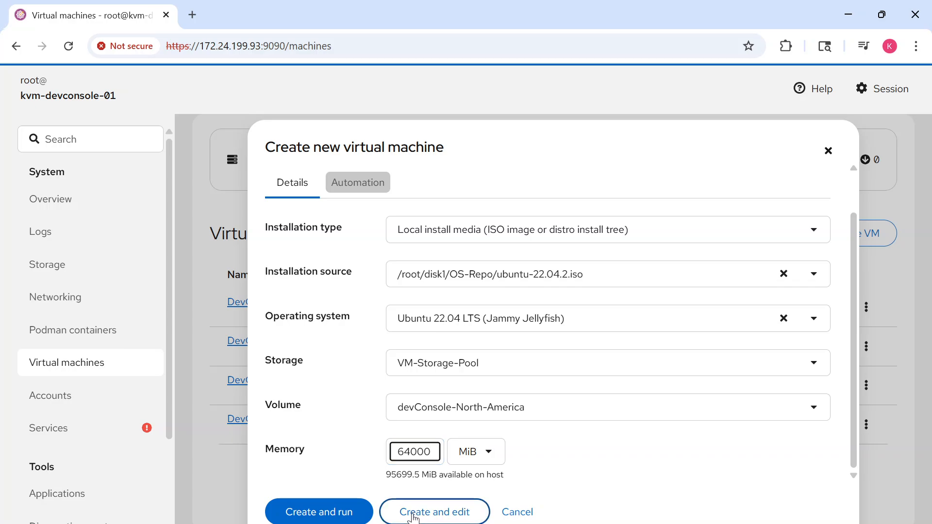
left_click(322, 514)
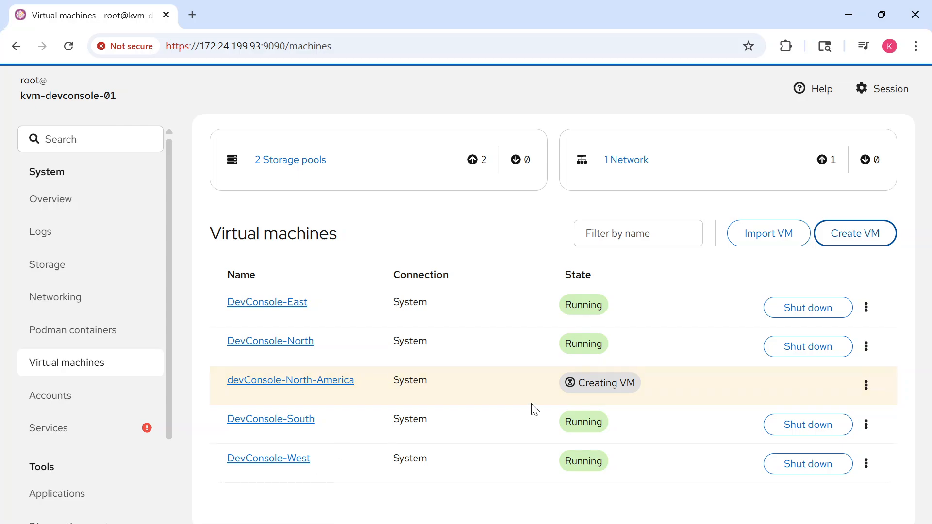
Open devConsole-North-America's graphical console in expanded view and boot the "Try or Install Ubuntu Server" entry
left_click(272, 382)
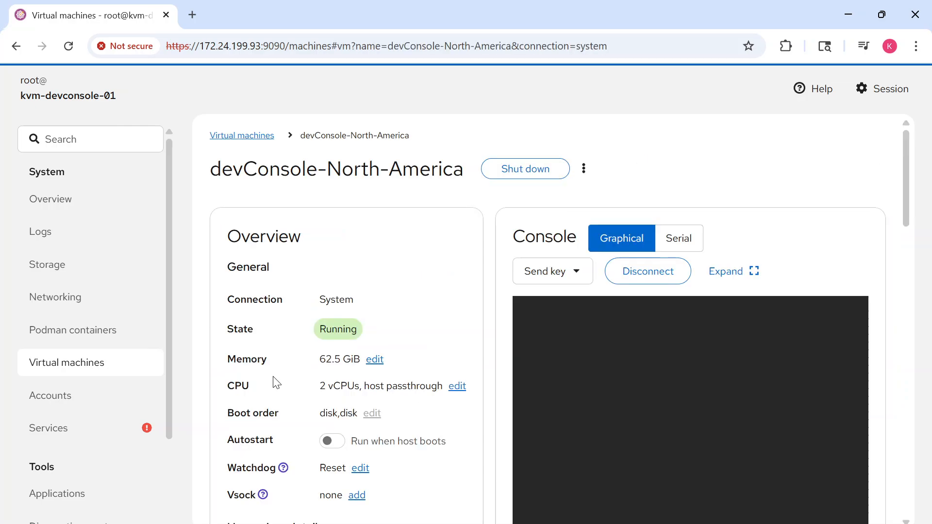
left_click(740, 281)
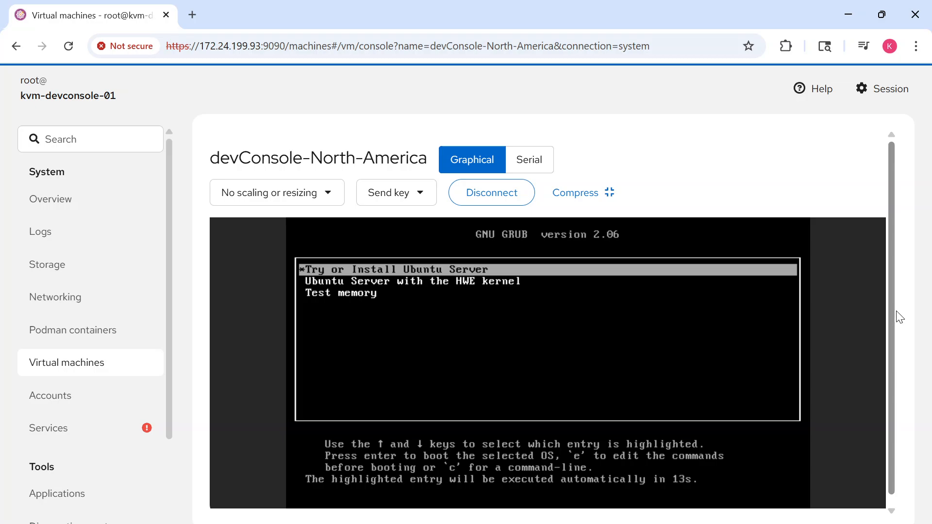
key("Return")
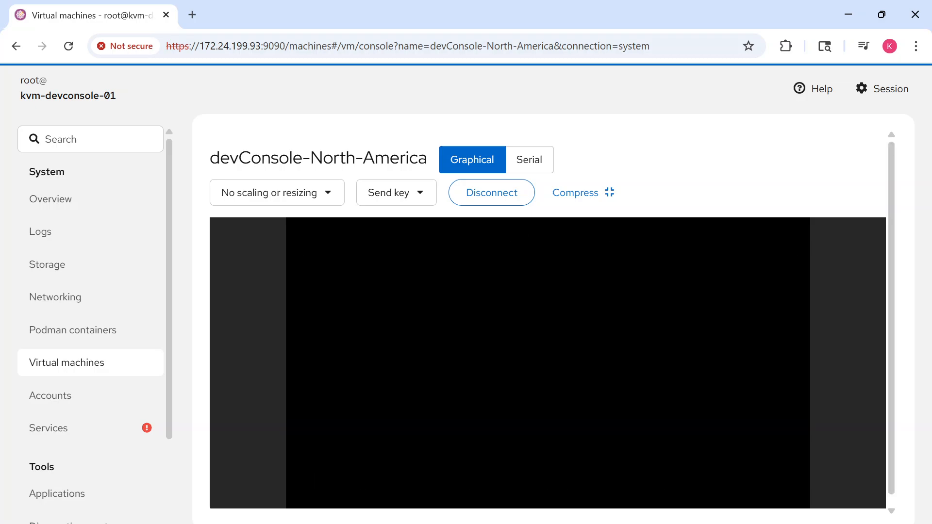